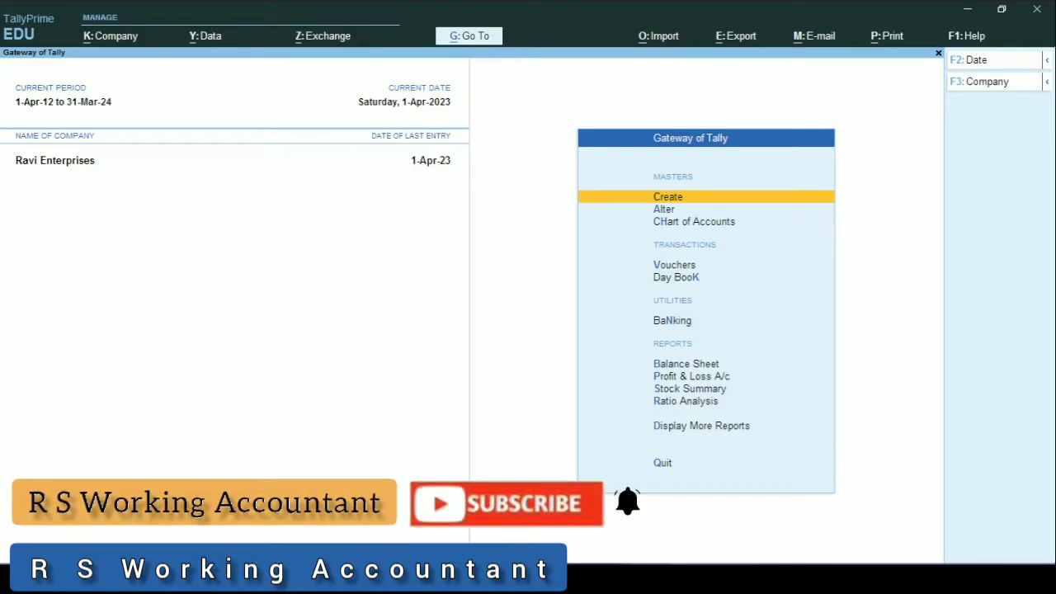
key("d")
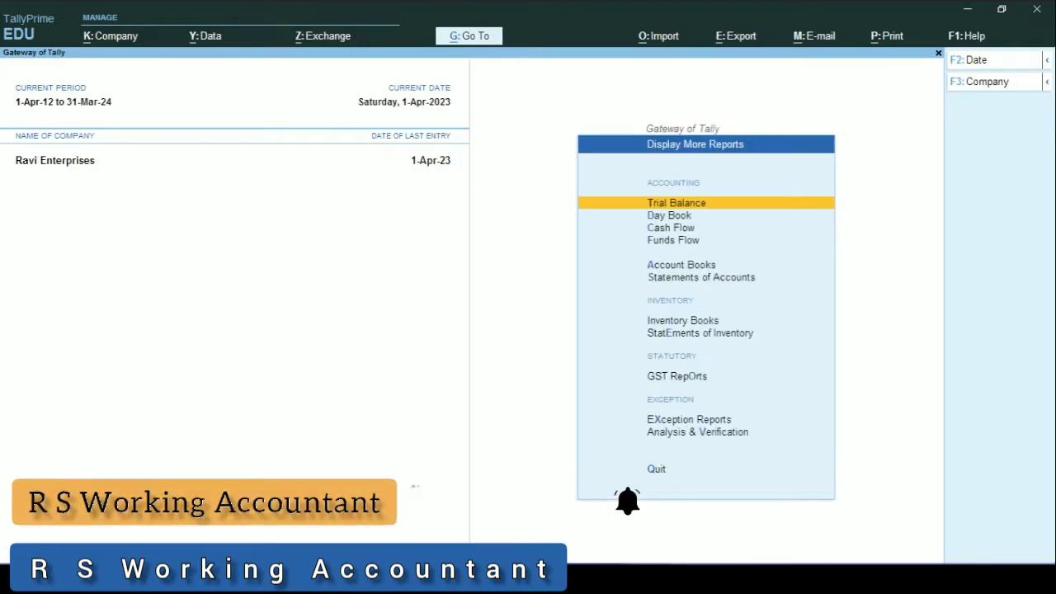
key("a")
key("l")
key("Escape")
key("Escape")
key("Escape")
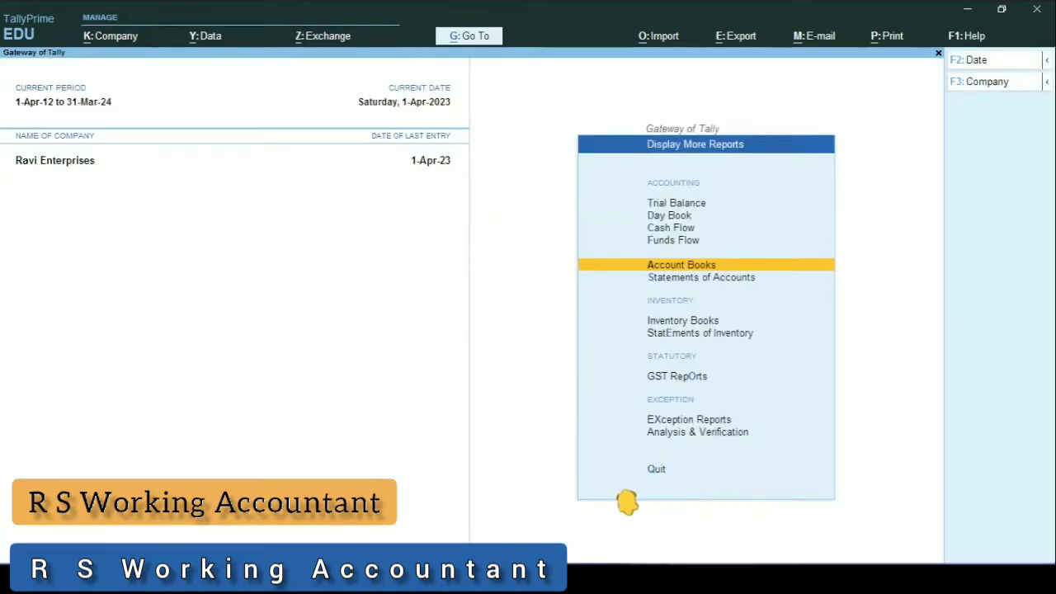
key("Escape")
key("n")
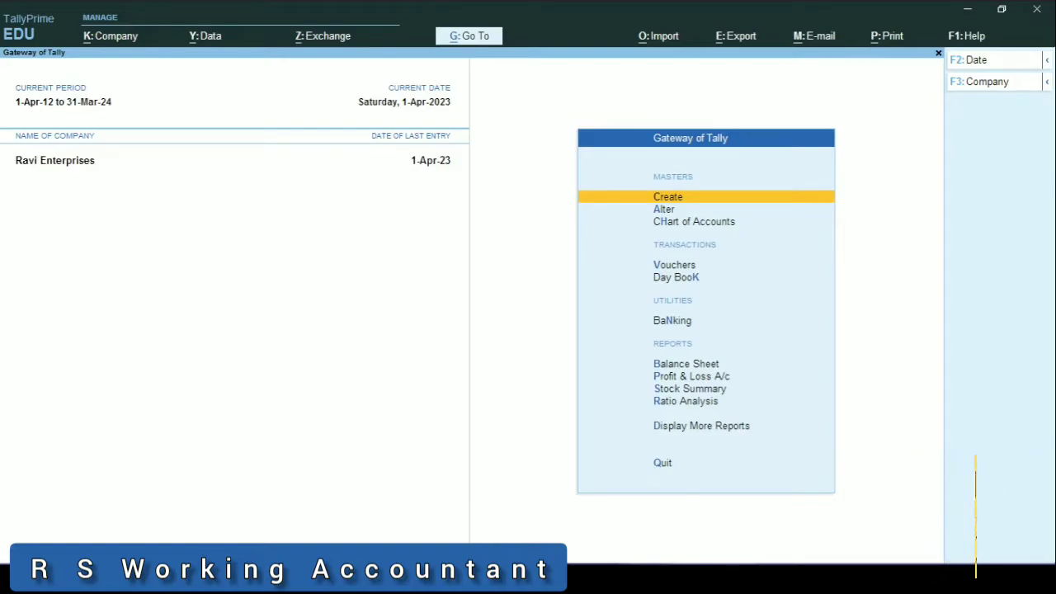
Open the Purchase Register from the account books, look over the monthly purchases, and return to the Gateway of Tally
key("d")
key("a")
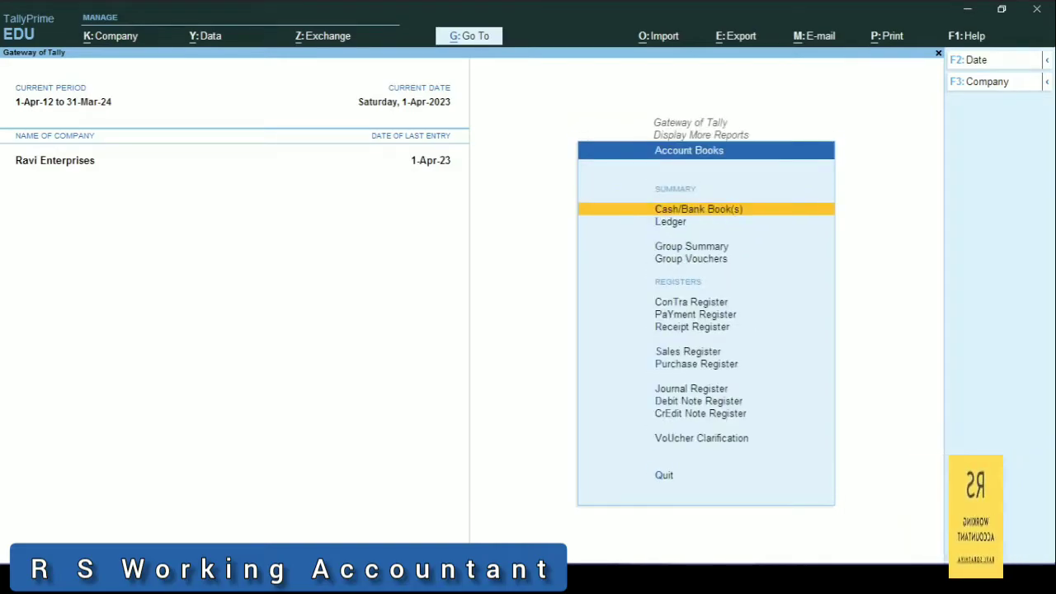
key("u")
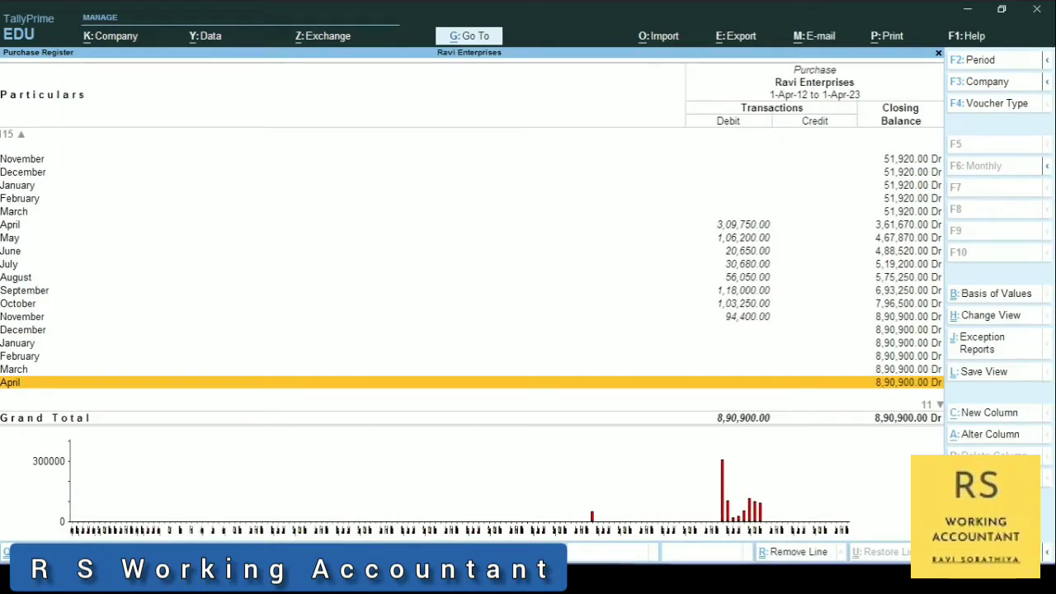
key("Escape")
key("Escape")
key("Escape")
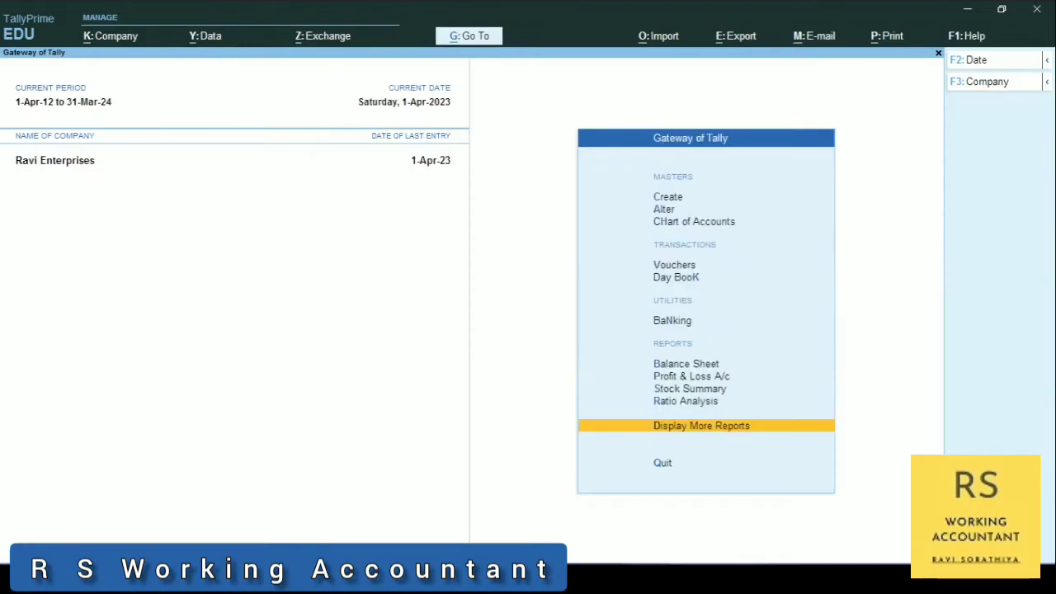
Start a new ledger named Discount Received under Indirect Incomes, with type of ledger Not Applicable
left_click(668, 196)
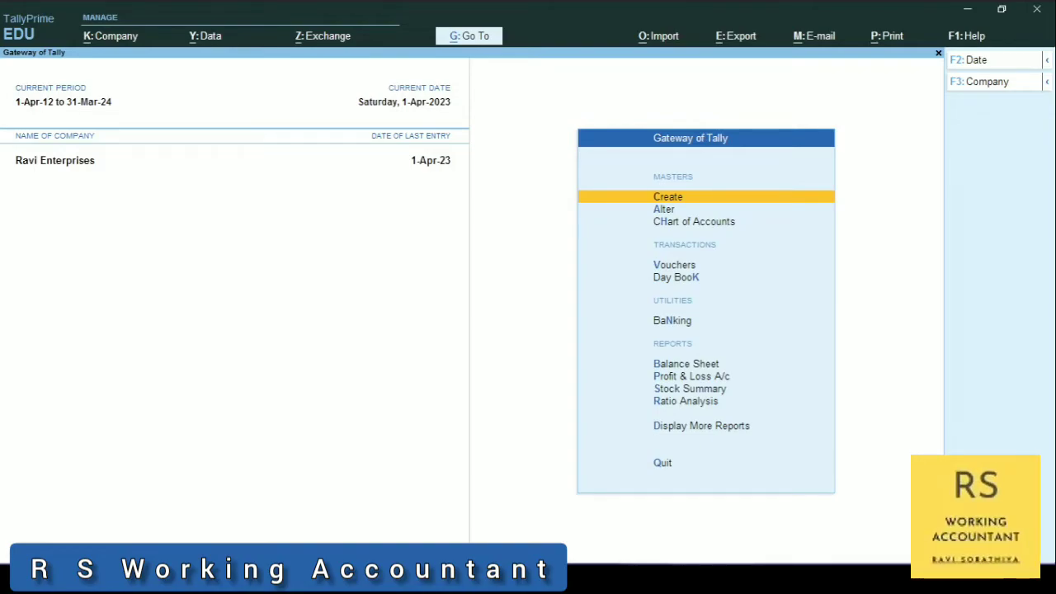
key("Return")
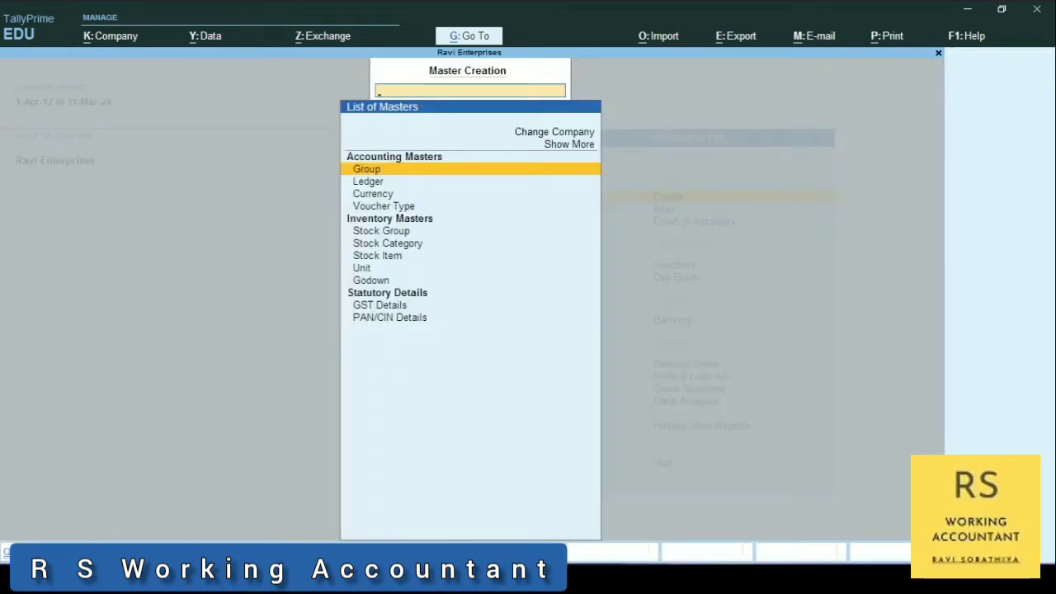
key("Down")
key("Return")
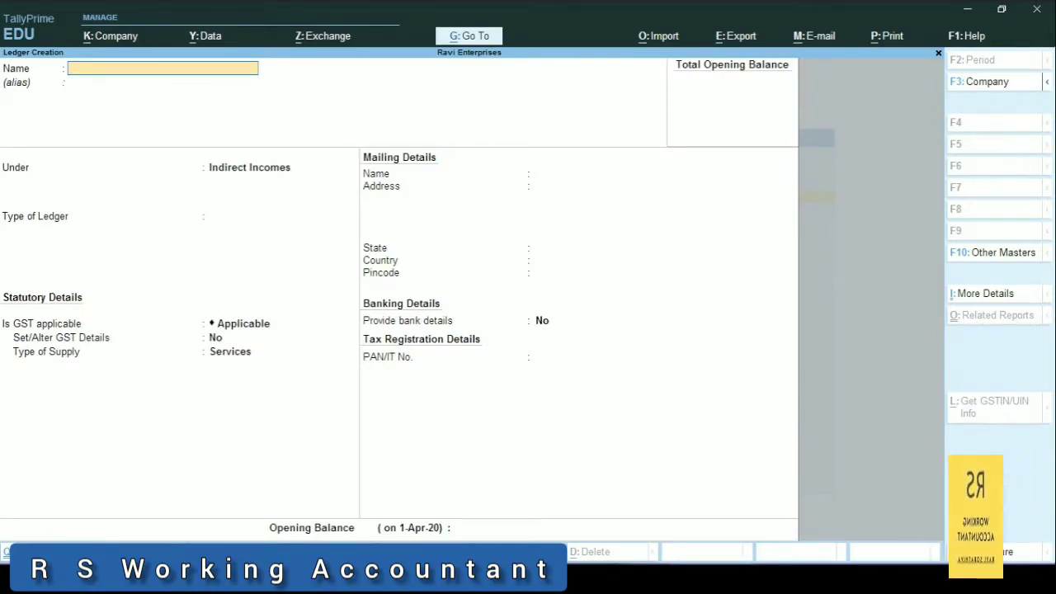
type("Discount Received")
key("Return")
key("Return")
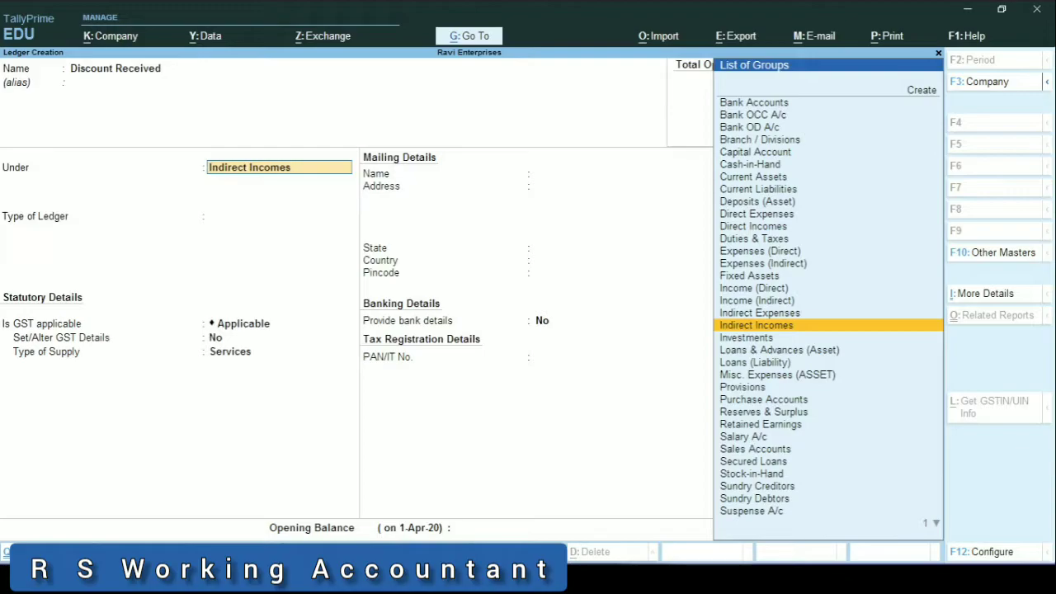
key("Return")
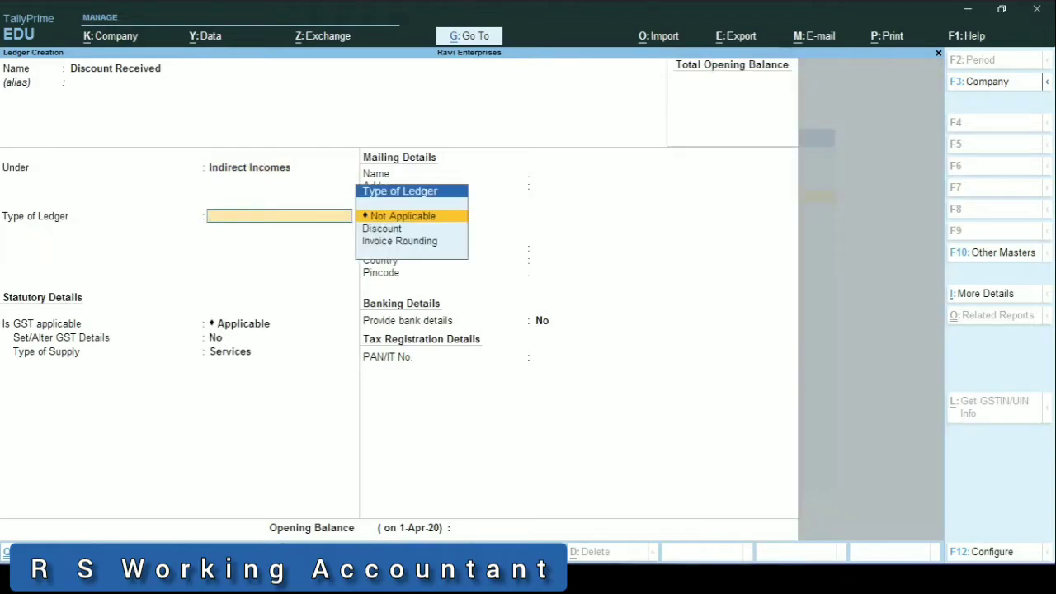
key("Return")
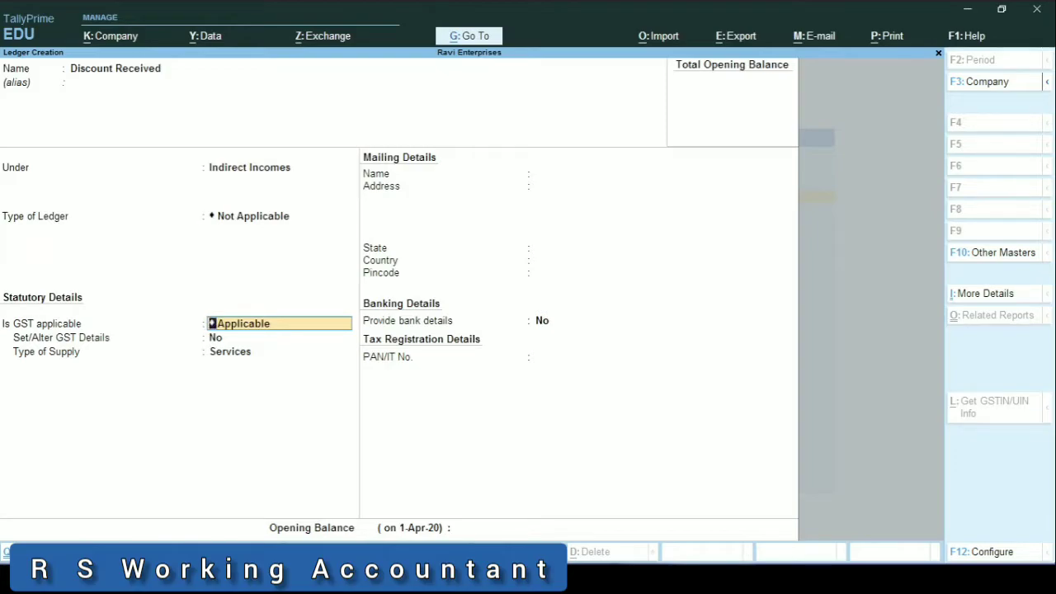
Set GST applicability to Not Applicable, include the ledger in GST assessable value, appropriate to Goods, Based on Value, and save it
type("N")
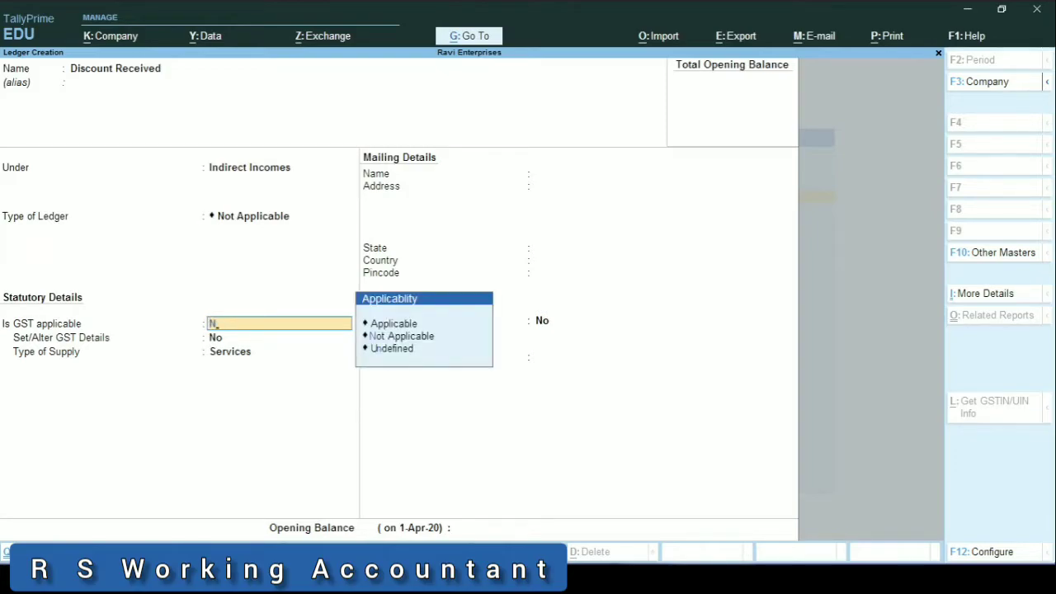
key("Return")
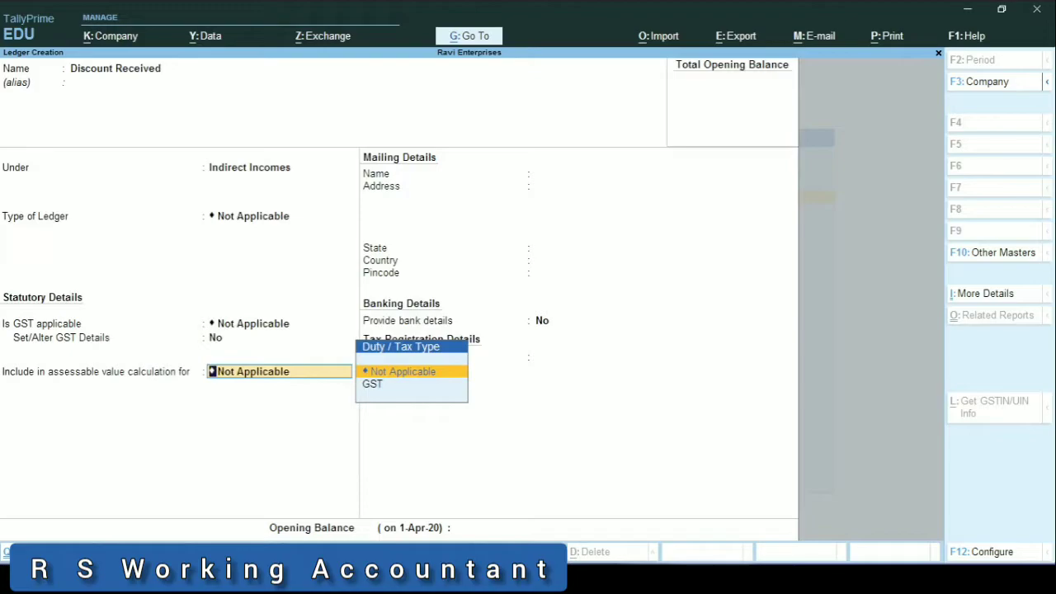
key("Down")
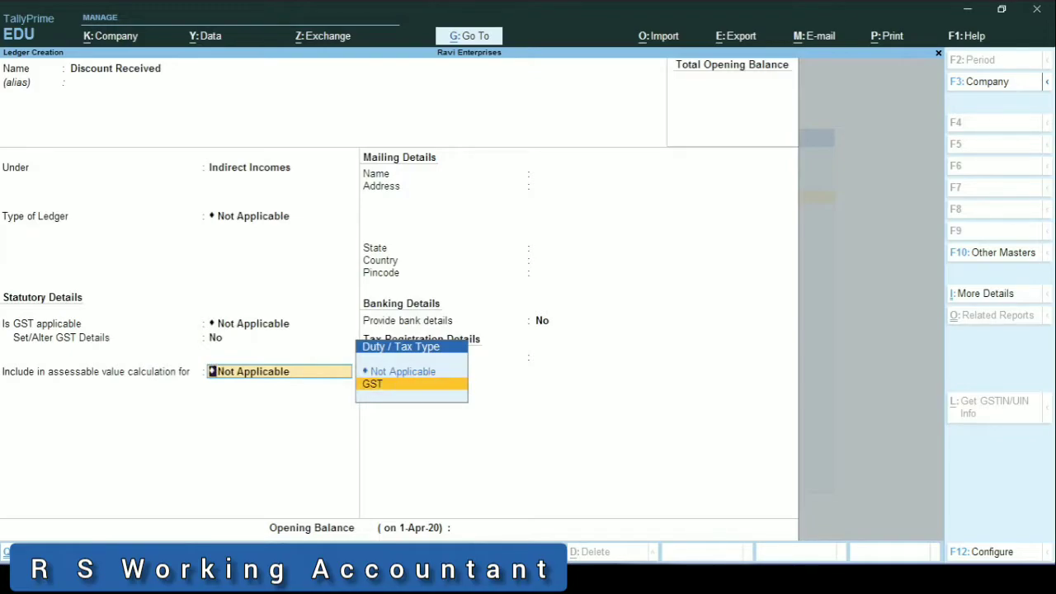
key("Return")
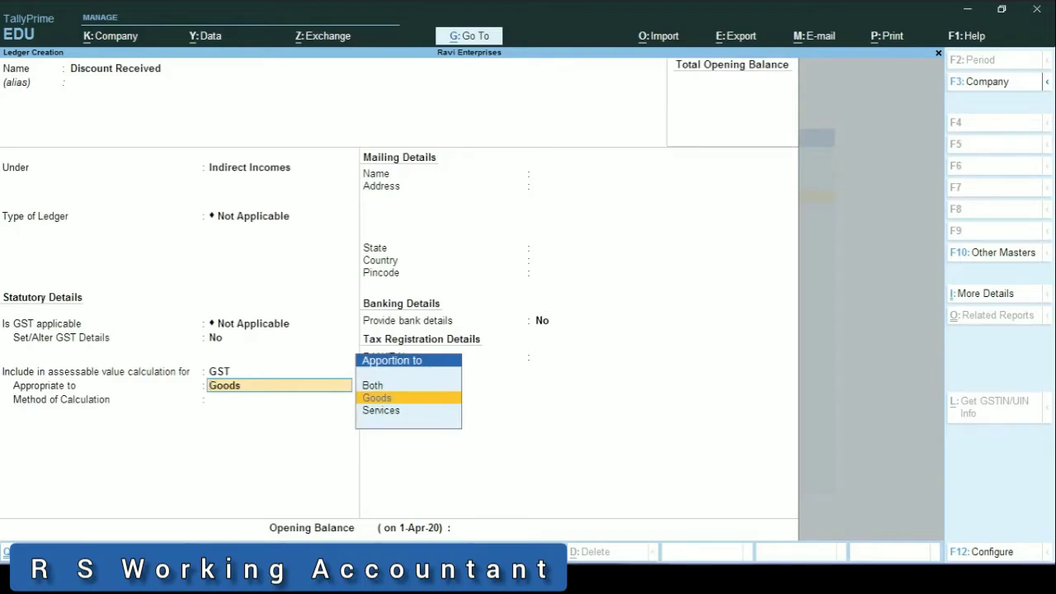
key("Return")
key("Down")
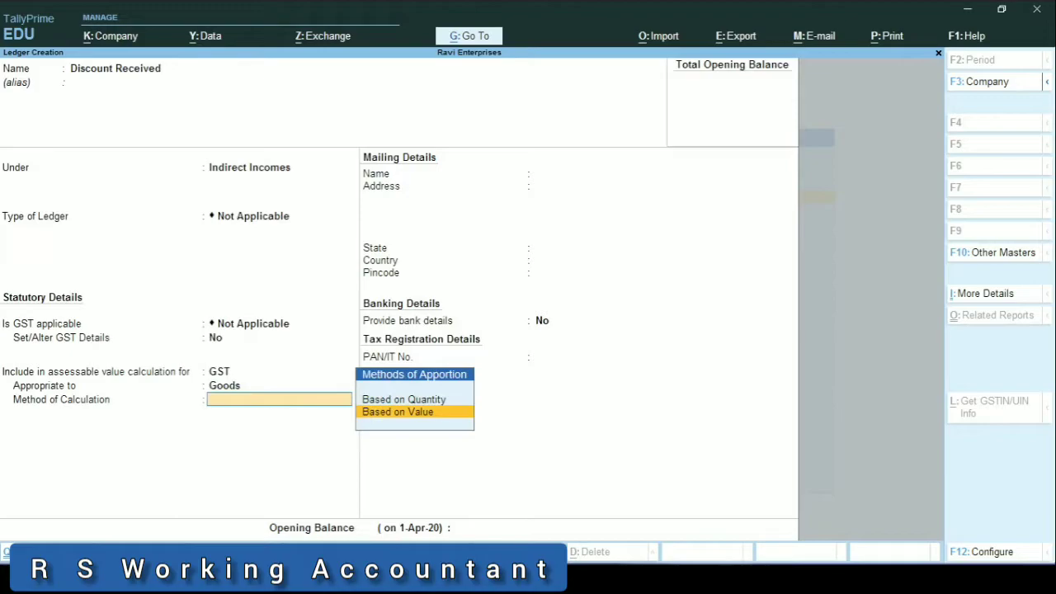
key("Return")
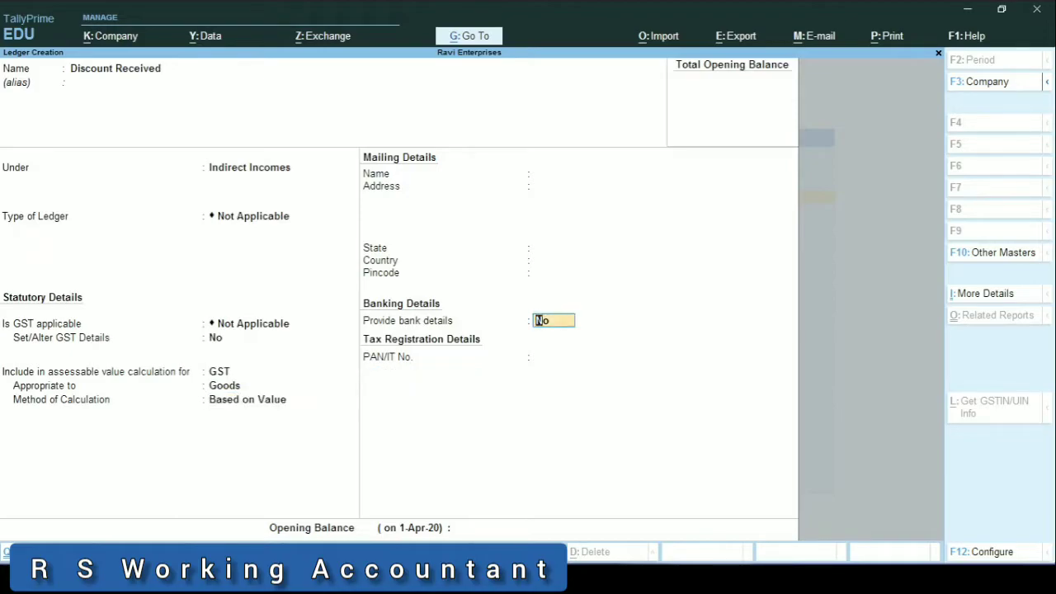
key("ctrl")
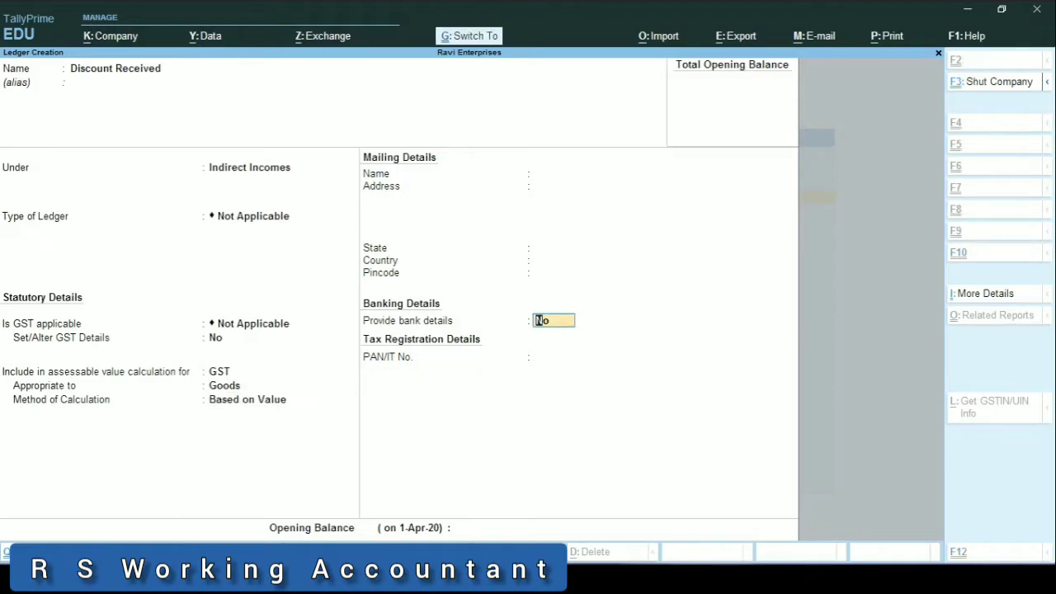
key("ctrl+a")
key("Escape")
key("Return")
key("Escape")
key("Escape")
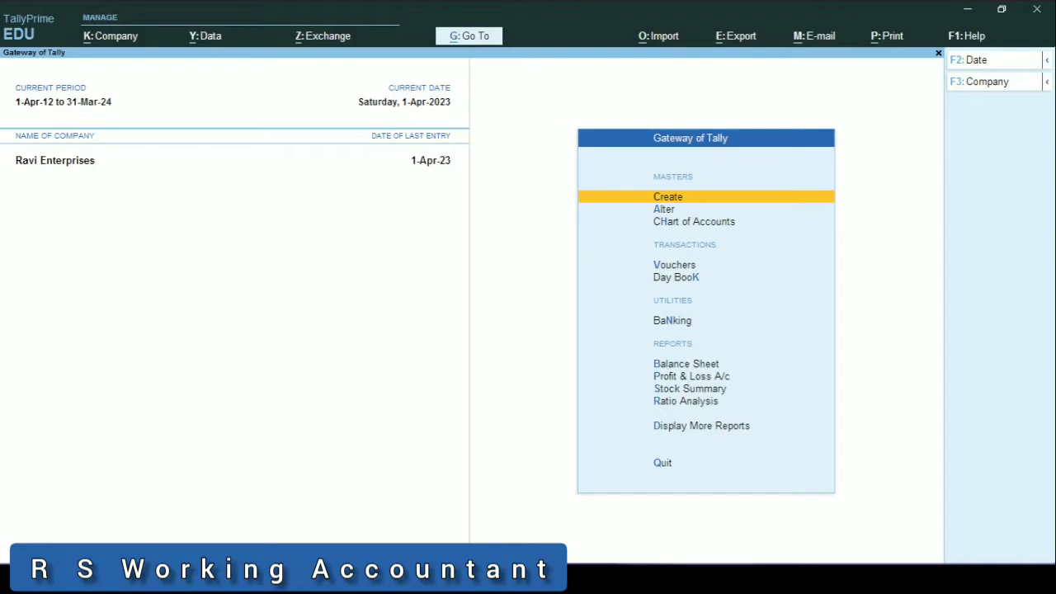
Open the existing KETAN TRADERS ledger for alteration
key("Down")
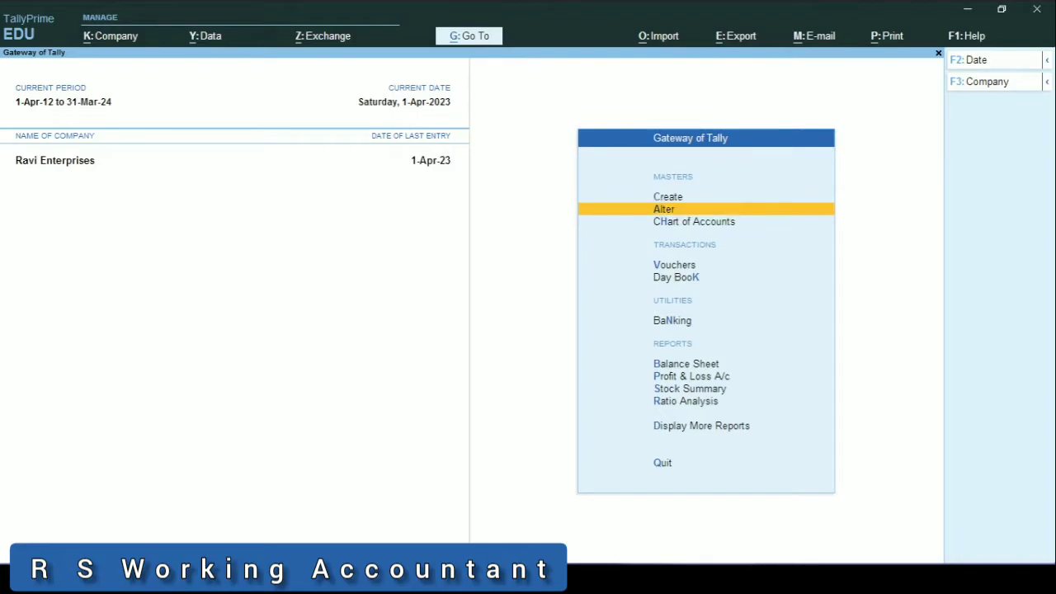
key("Return")
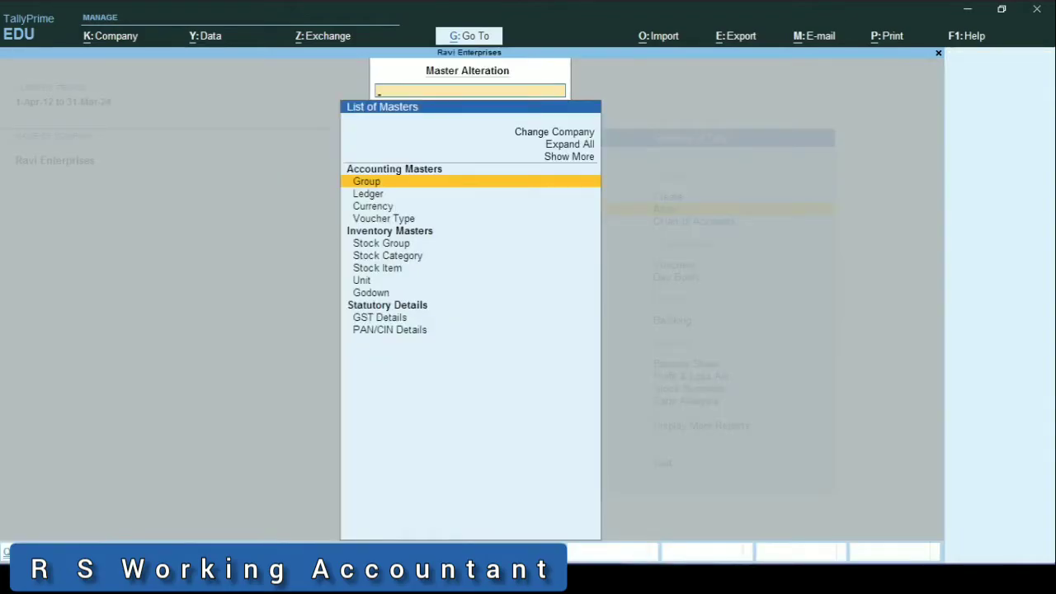
key("Down")
key("Return")
type("ketan")
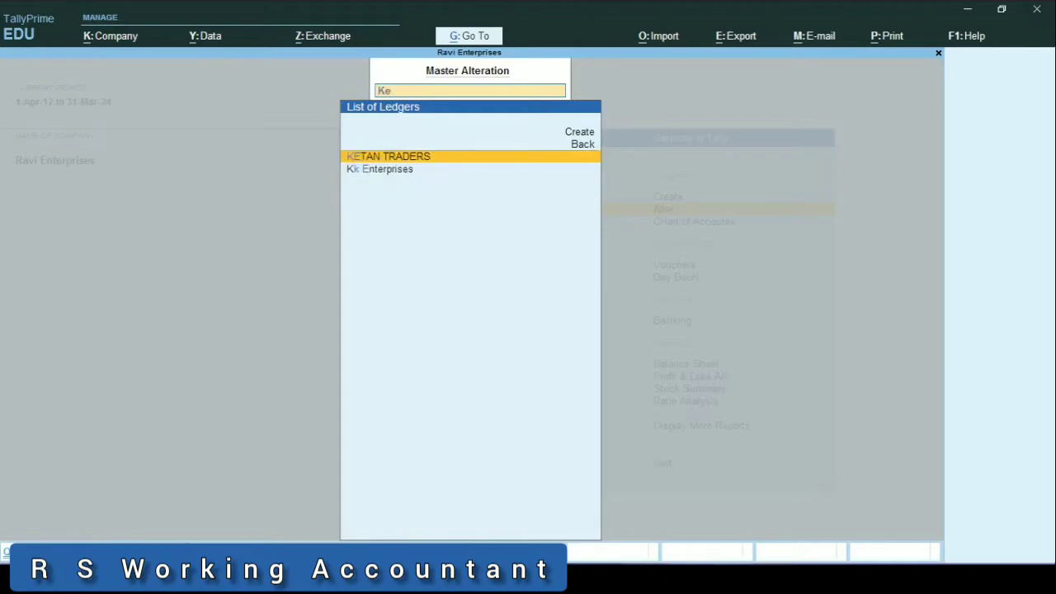
key("Return")
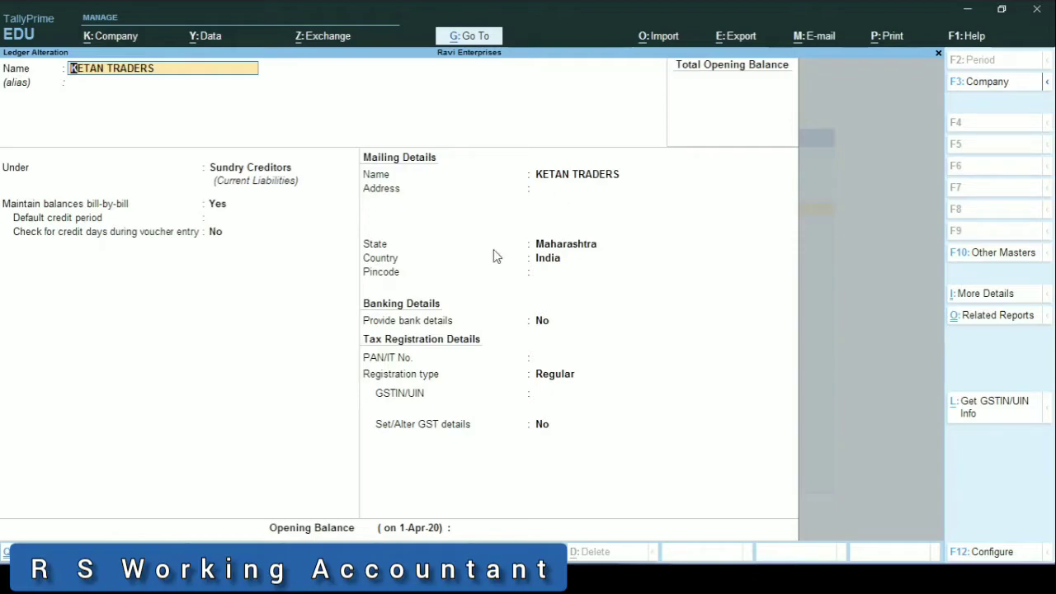
Review the supplier ledger's mailing, banking and tax registration details, including state and registration type, and quit without saving
key("Return")
key("Return")
key("Return")
key("Return")
key("Return")
key("Return")
key("Return")
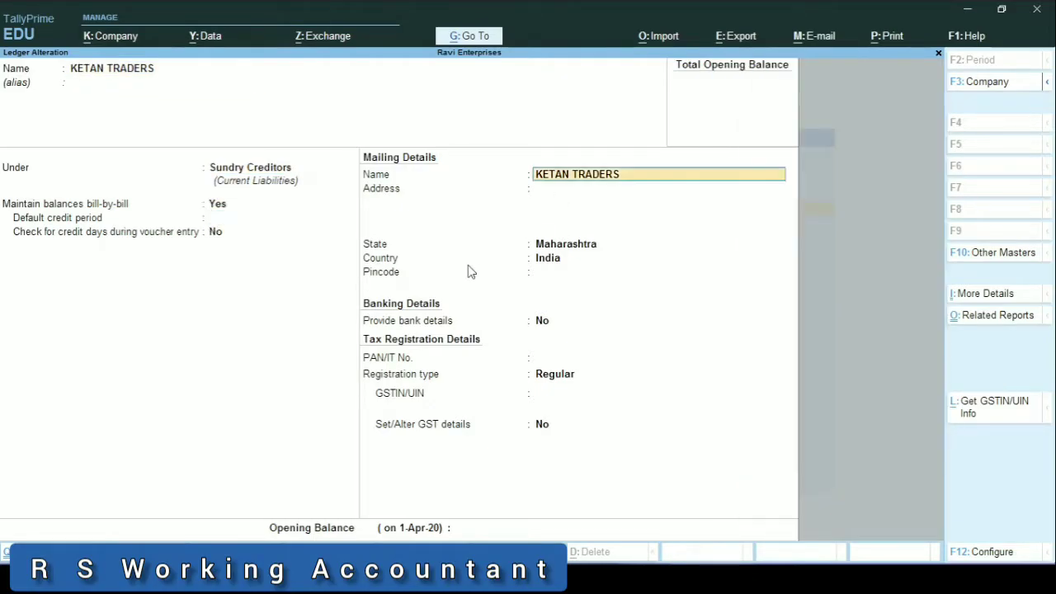
key("Return")
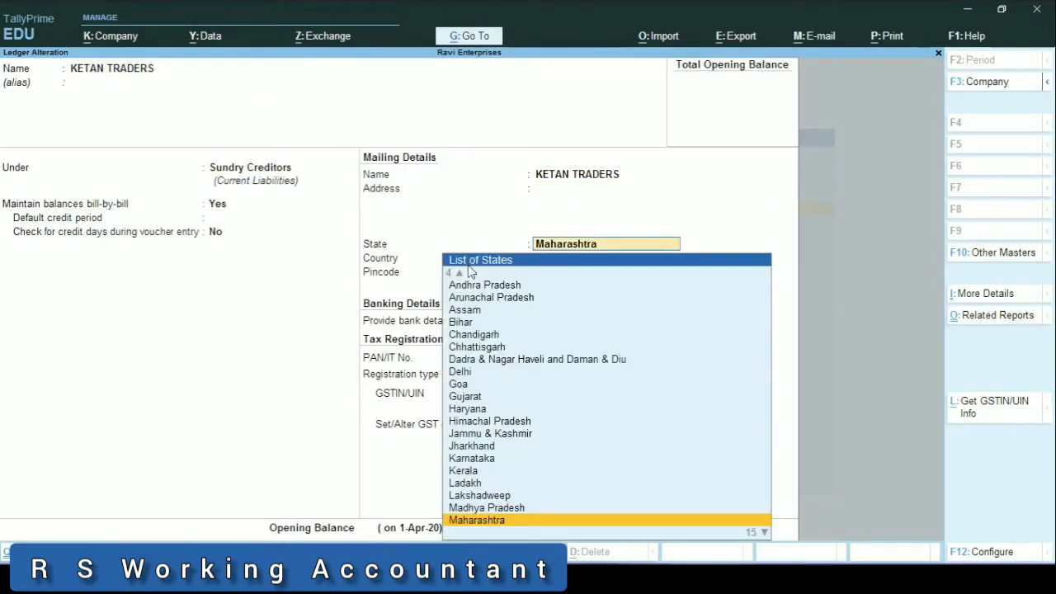
key("Return")
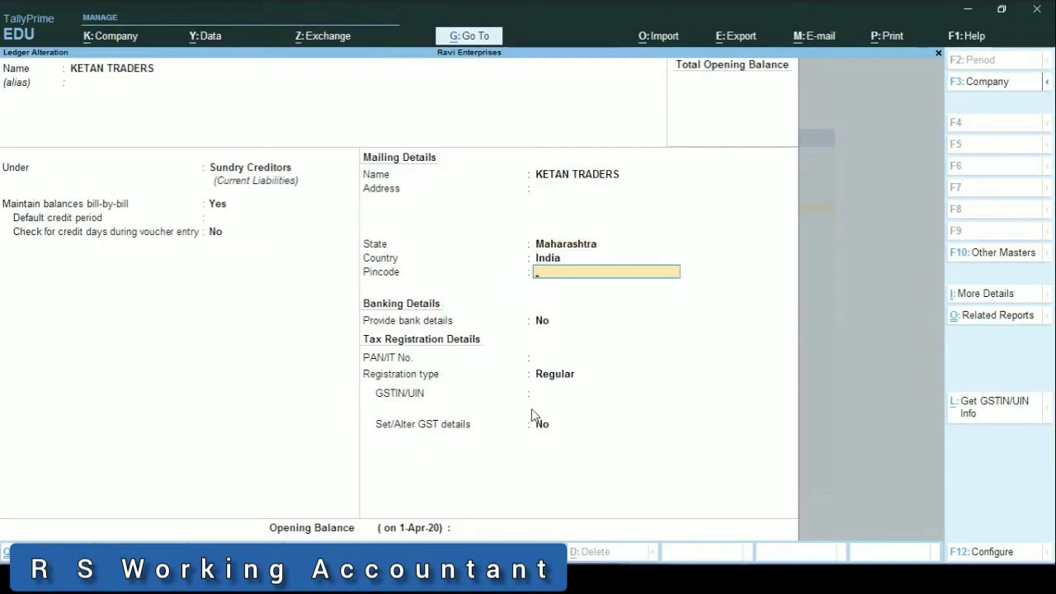
key("Return")
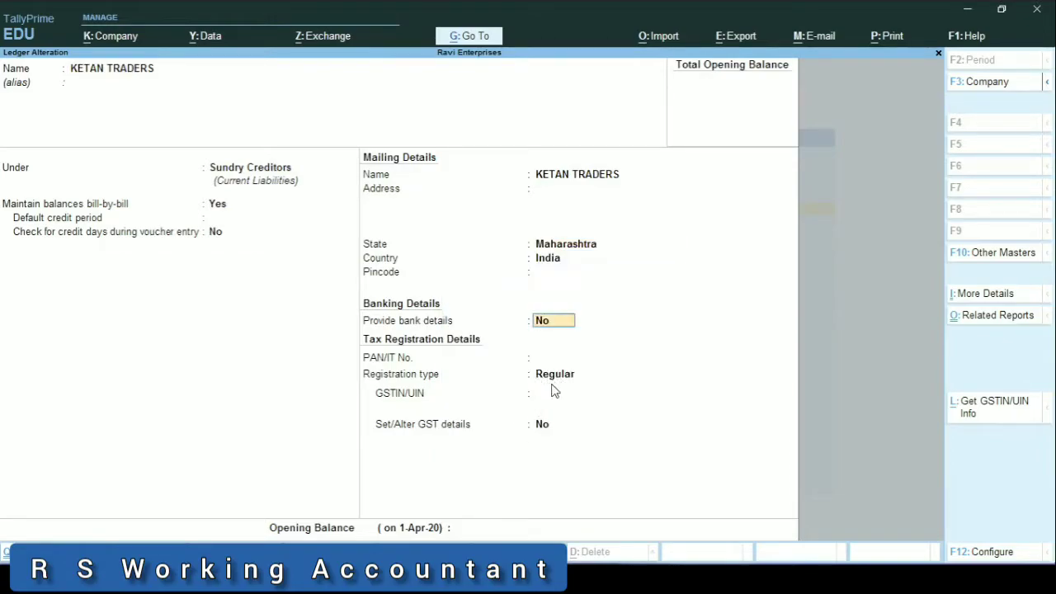
key("Return")
key("Return")
key("Down")
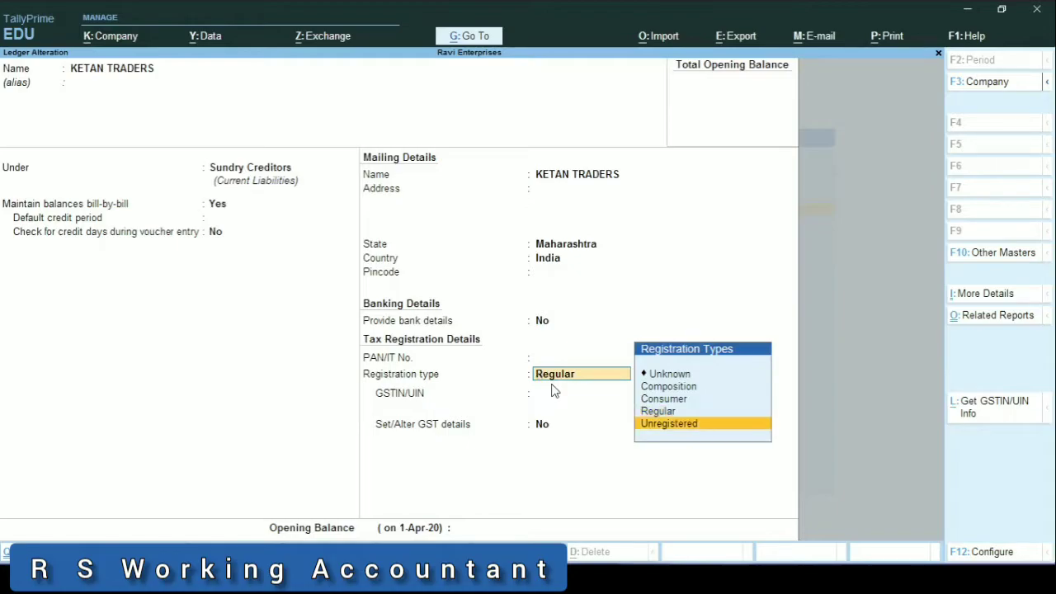
key("Up")
key("Return")
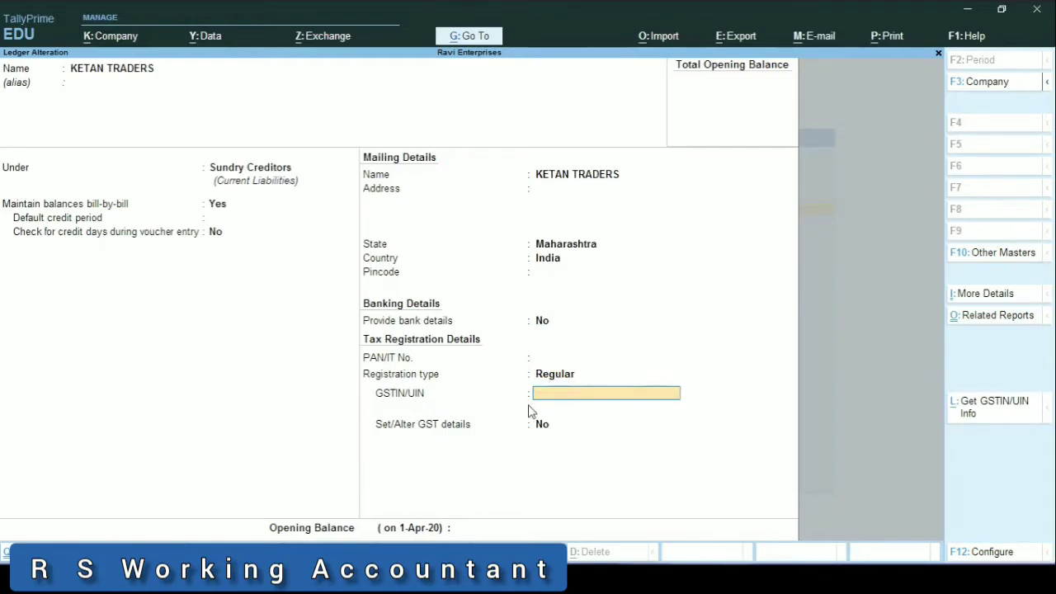
key("Escape")
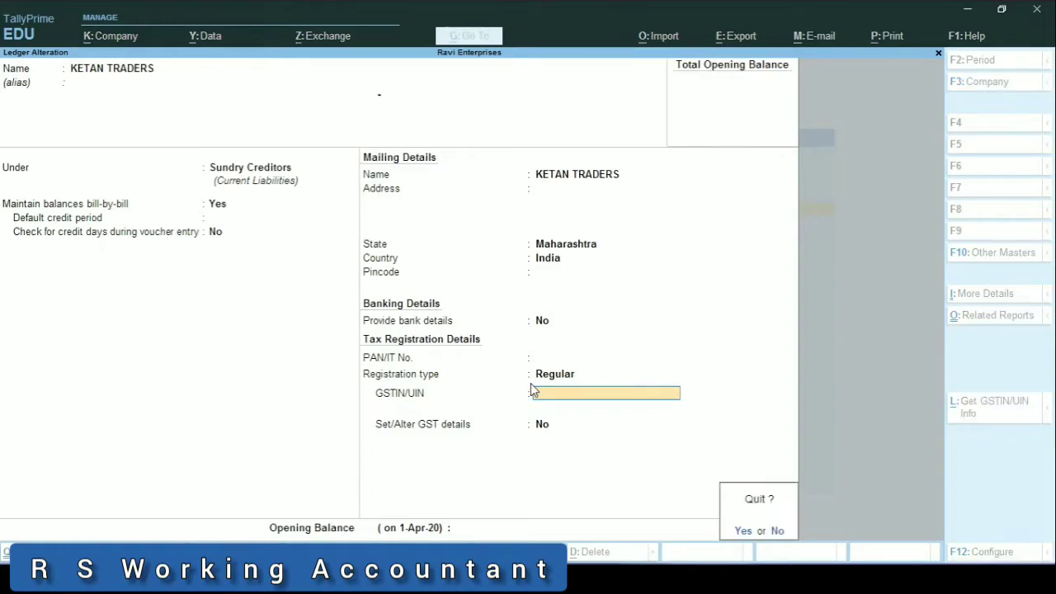
key("y")
key("Escape")
key("n")
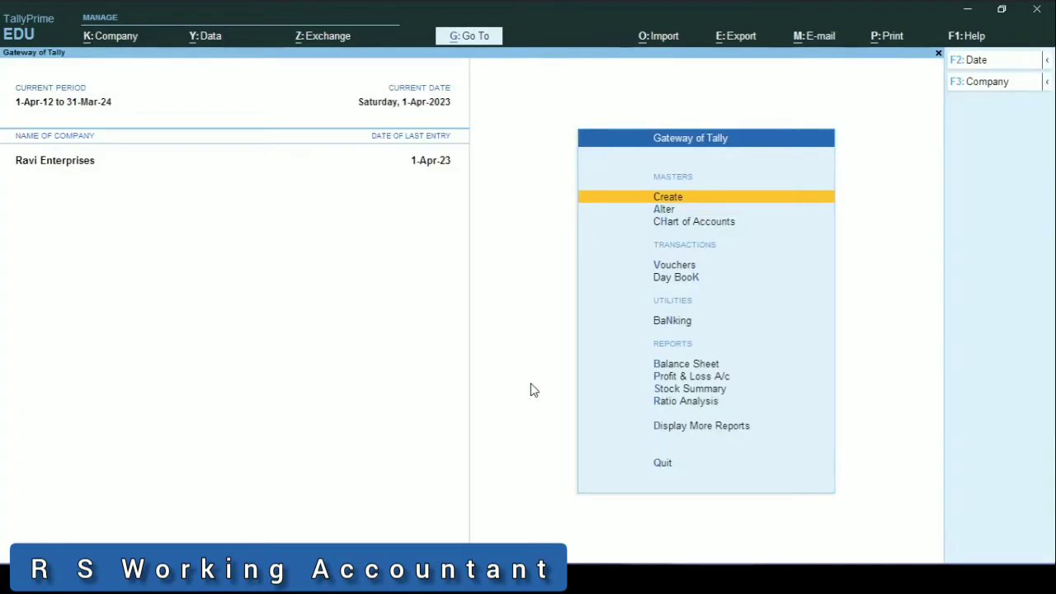
Open a new purchase voucher and set its date to 1/6/22
key("v")
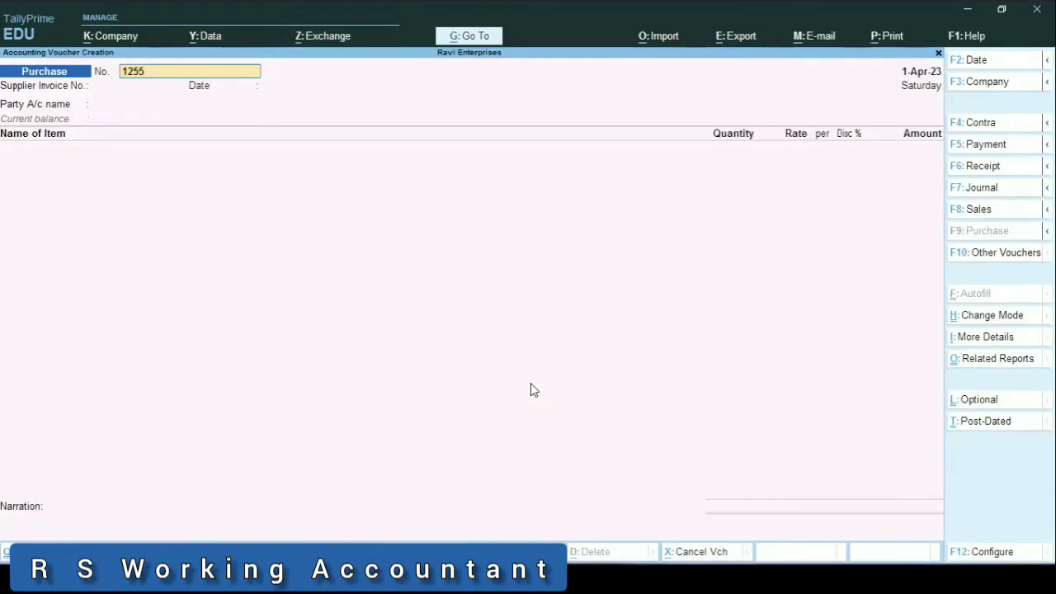
key("F2")
type("1/5/")
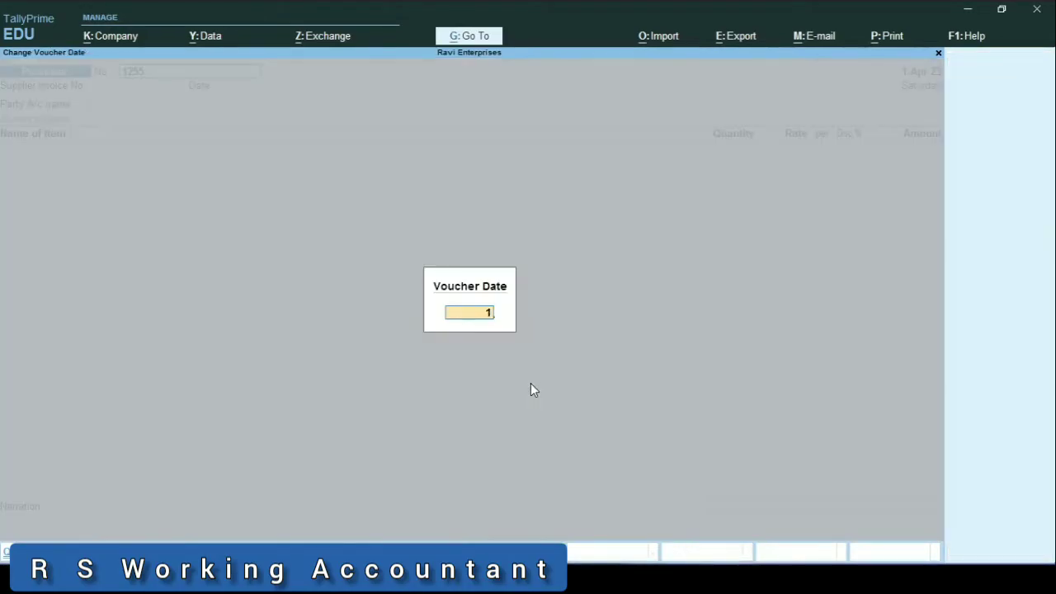
key("BackSpace")
key("BackSpace")
key("BackSpace")
key("BackSpace")
type("1/6/22")
key("Return")
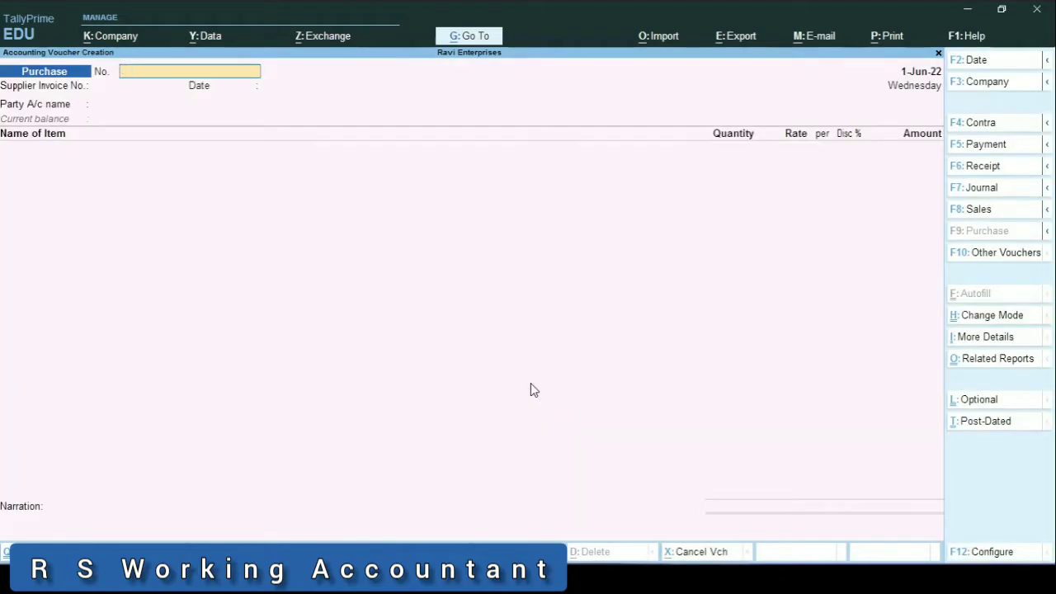
Enter 2154 as both the voucher number and the supplier invoice number, and accept the invoice date
type("2154")
key("Return")
type("2154")
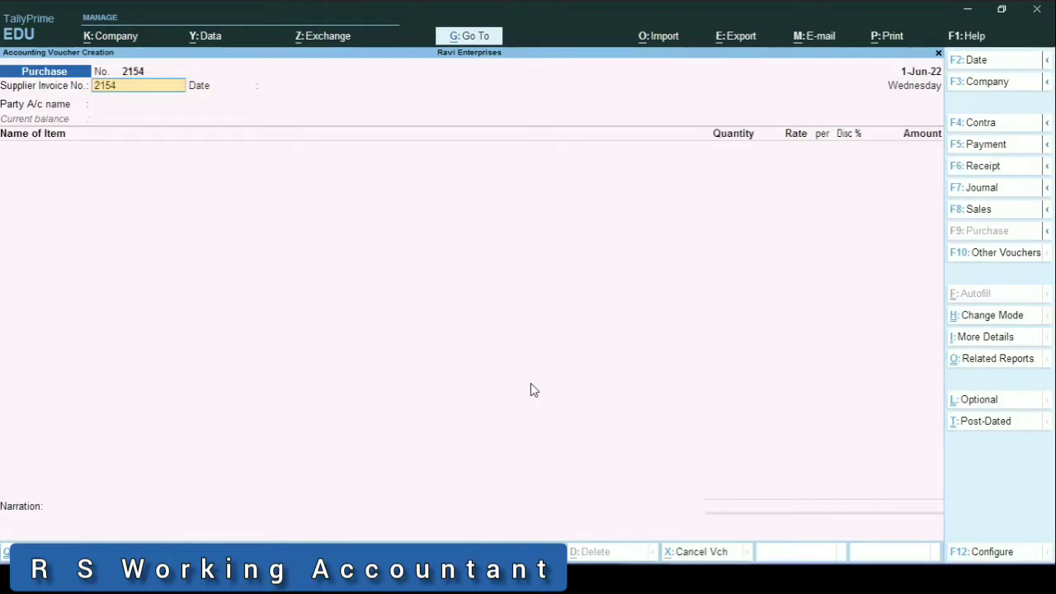
key("Return")
key("Return")
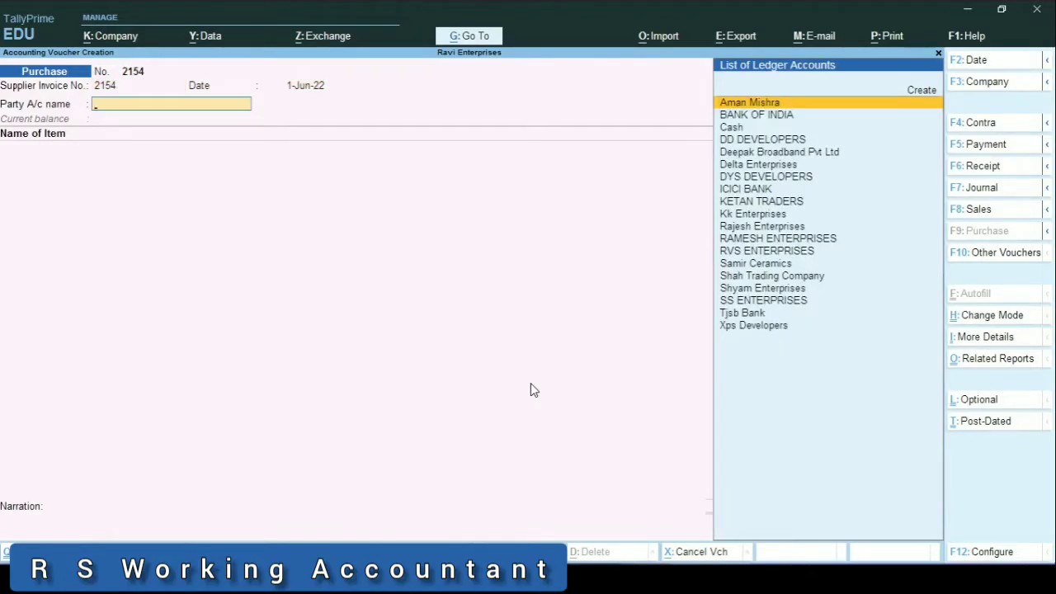
Choose KETAN TRADERS as the party account and accept its receipt and party details as they are
type("j")
key("BackSpace")
type("Keta")
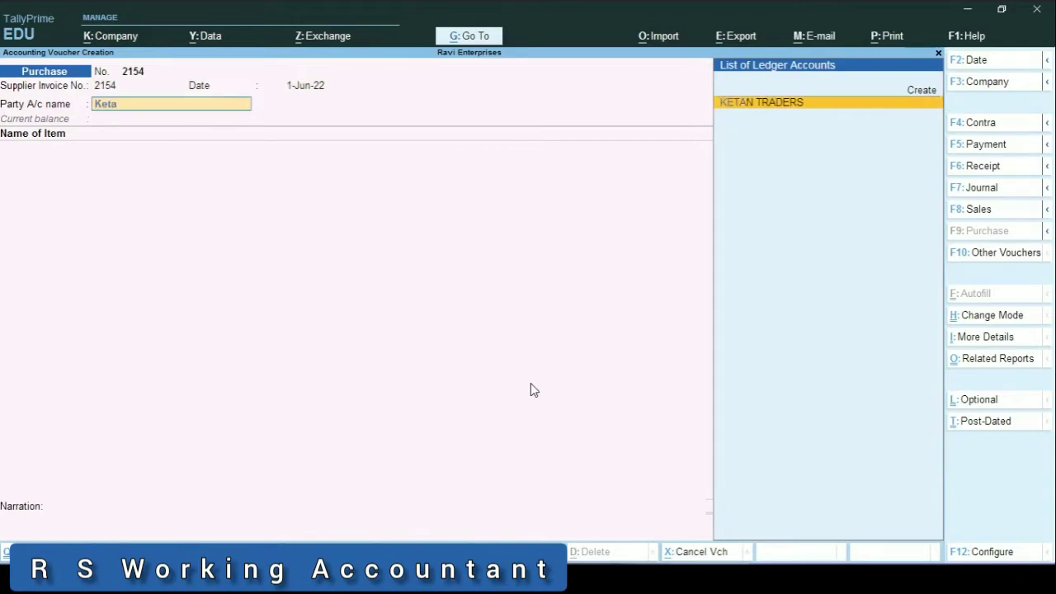
key("Return")
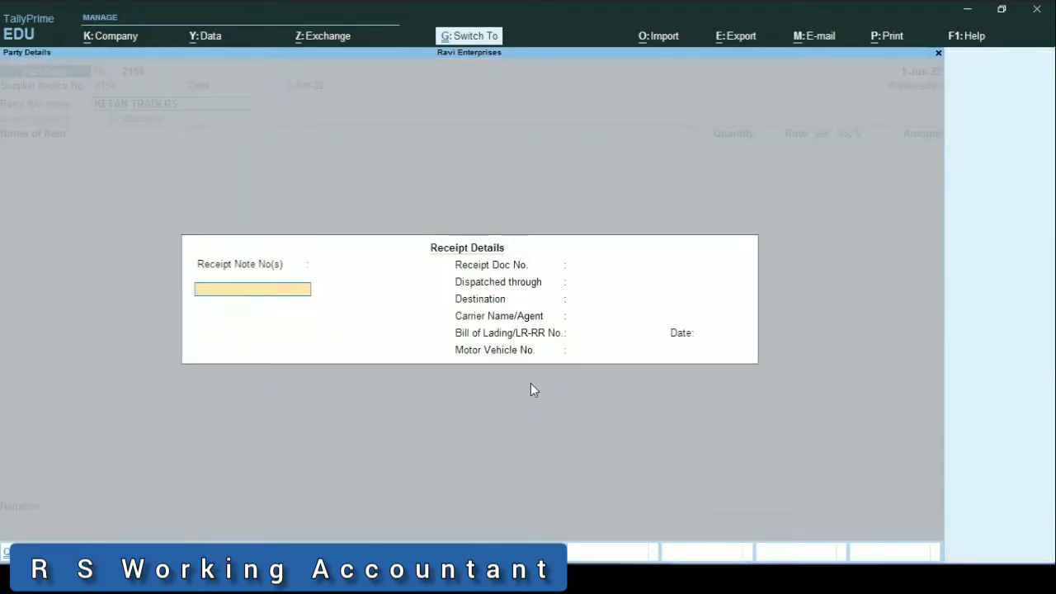
key("ctrl+a")
type("A")
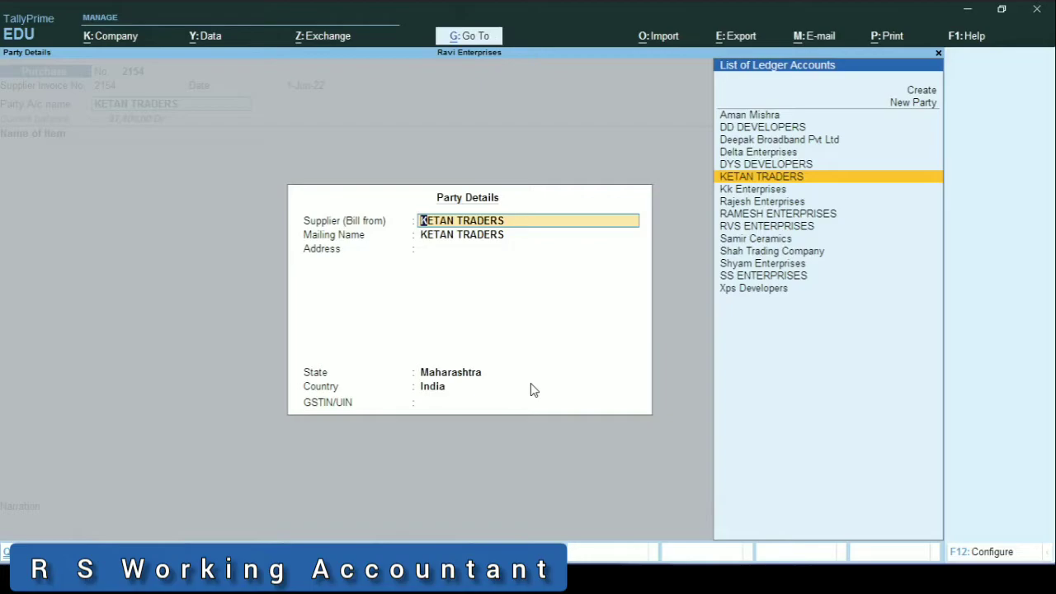
key("BackSpace")
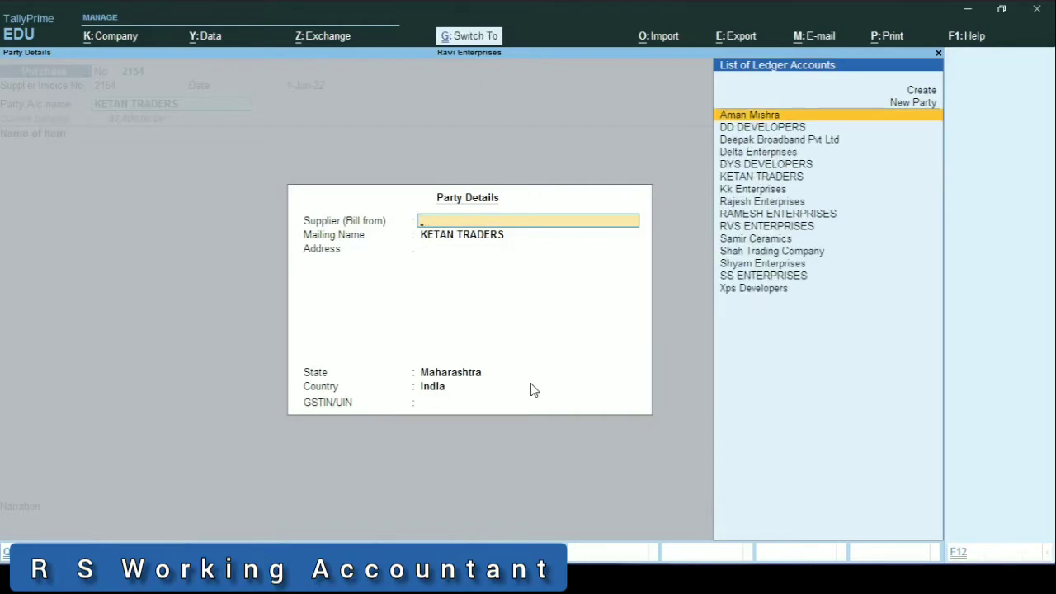
key("ctrl+a")
Add the Wash Basin item with no order, allocating 1 pcs at a rate of 5,000 to the Bhiwandi godown
type("Wash")
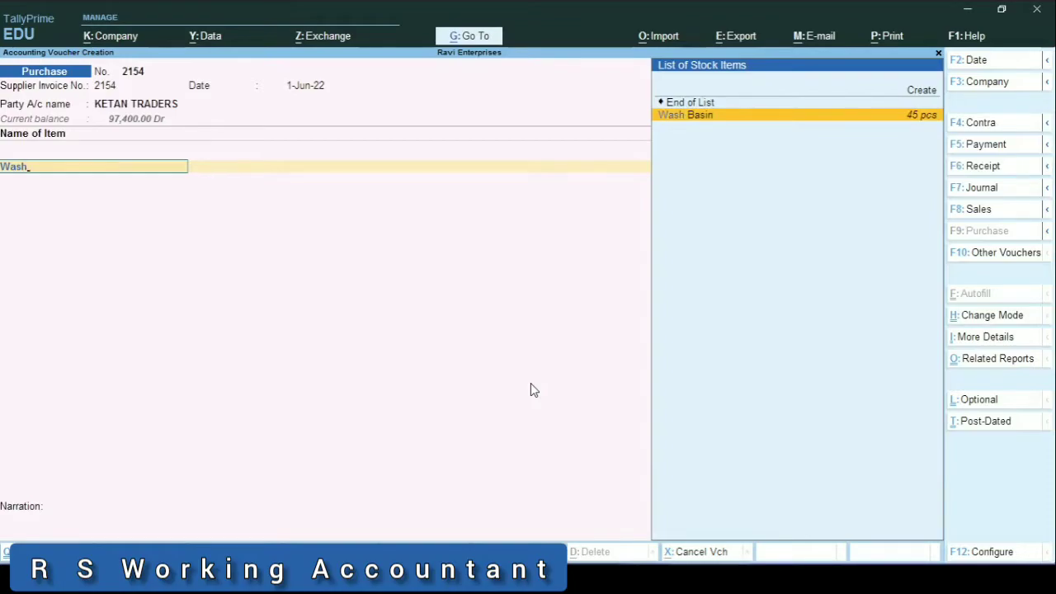
key("Return")
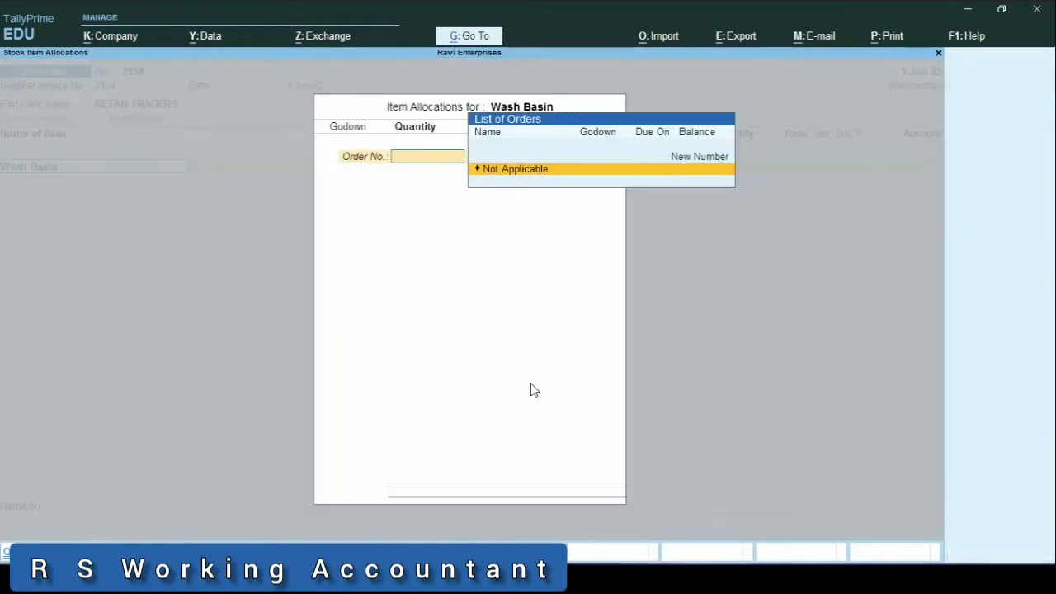
key("Return")
key("Return")
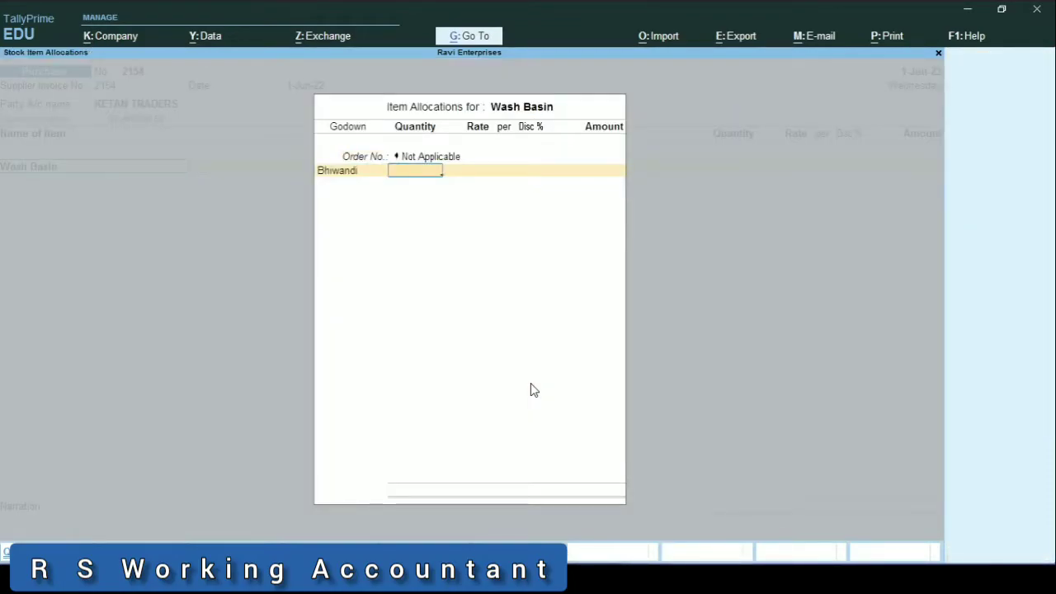
type("1")
key("Return")
type("5,000")
key("Return")
key("Return")
key("Return")
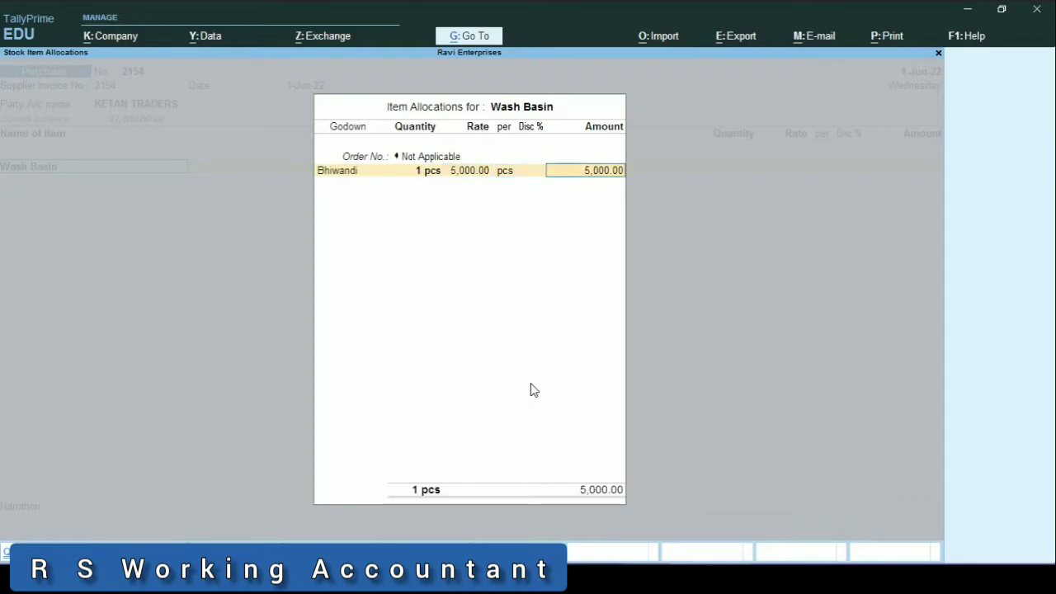
key("Return")
key("Return")
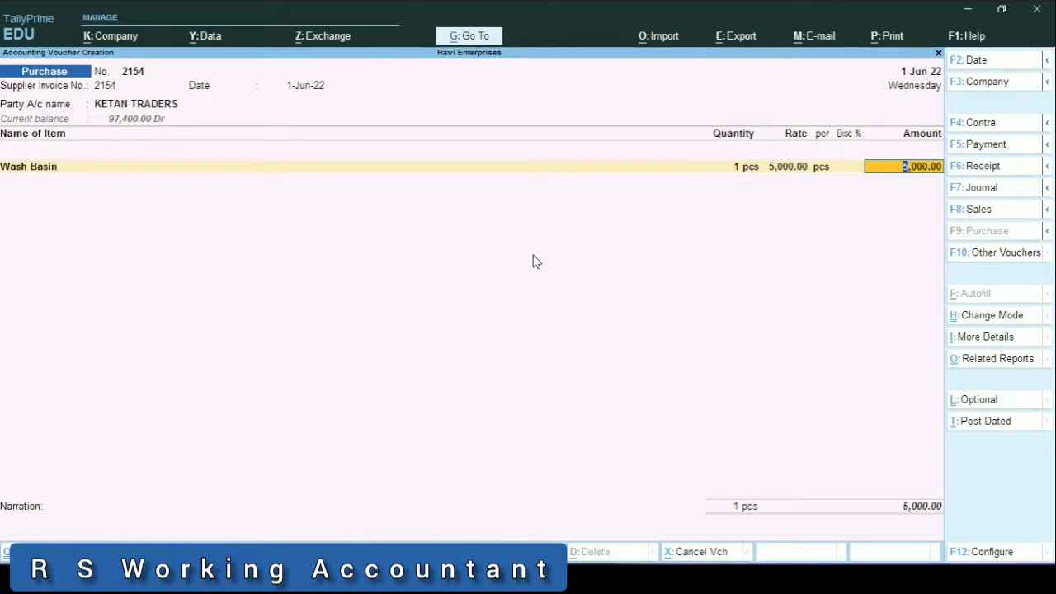
Open the company features, check the option for using a discount column in invoices, and accept the settings
left_click(105, 37)
key("Down")
key("Down")
key("Down")
key("Down")
key("Down")
key("Down")
key("Down")
key("Down")
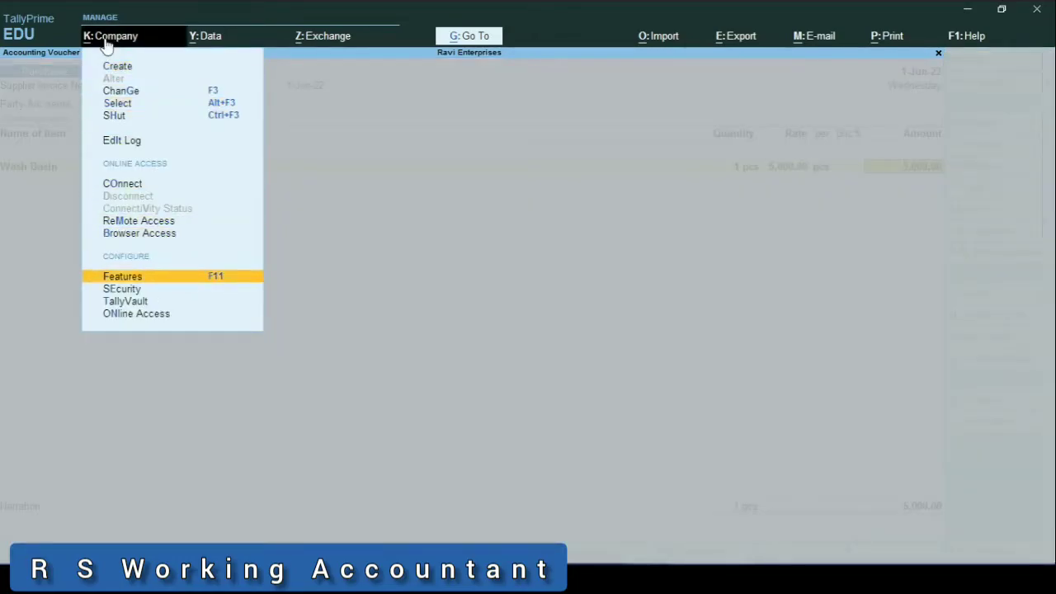
key("Return")
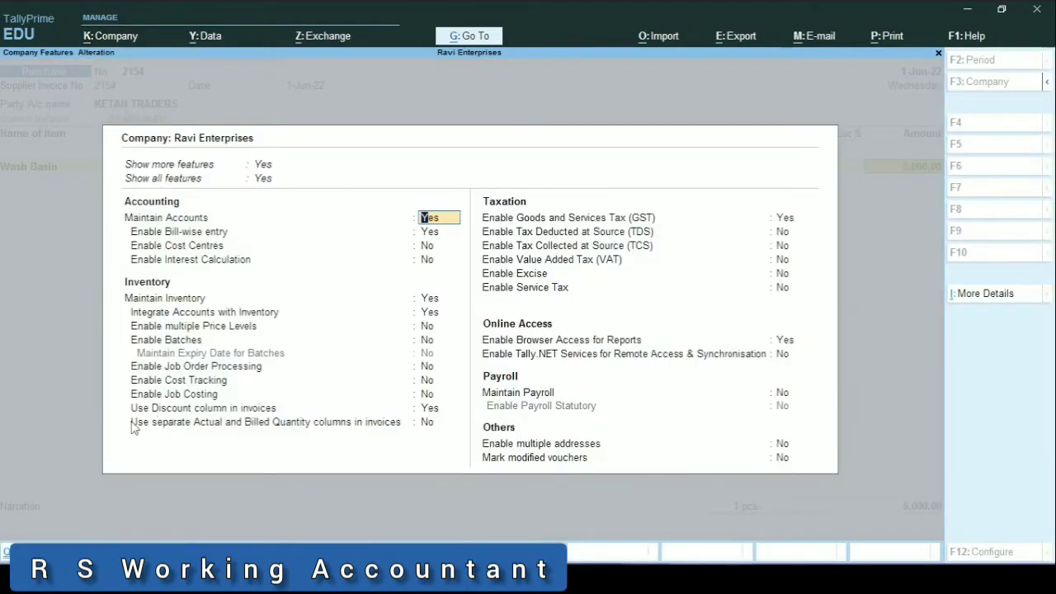
left_click(422, 409, "ctrl")
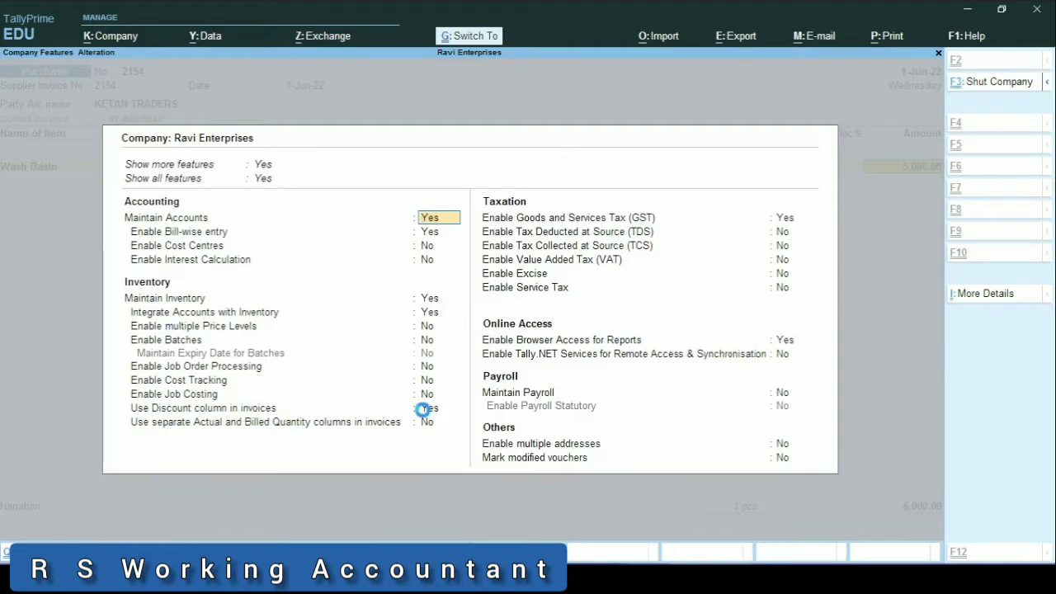
key("ctrl+a")
Accept the Wash Basin amount and allocate it to the PURCHASE 18% ledger
key("Return")
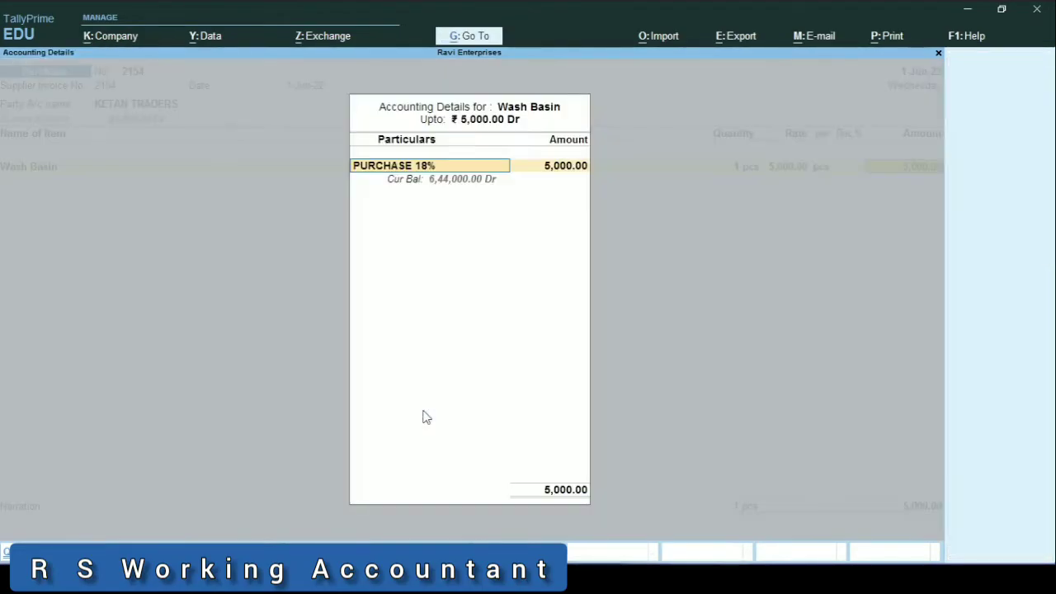
key("Return")
key("Return")
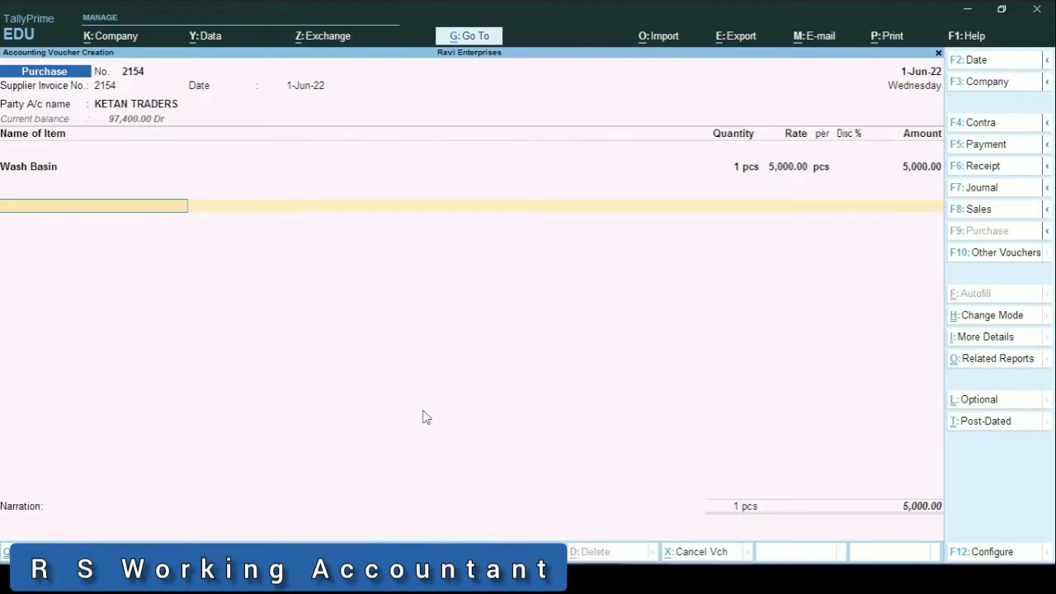
Add the Discount Received ledger below the item with a rate of 50%
type("Dis")
key("Down")
key("Down")
key("Down")
key("Down")
key("Down")
key("Return")
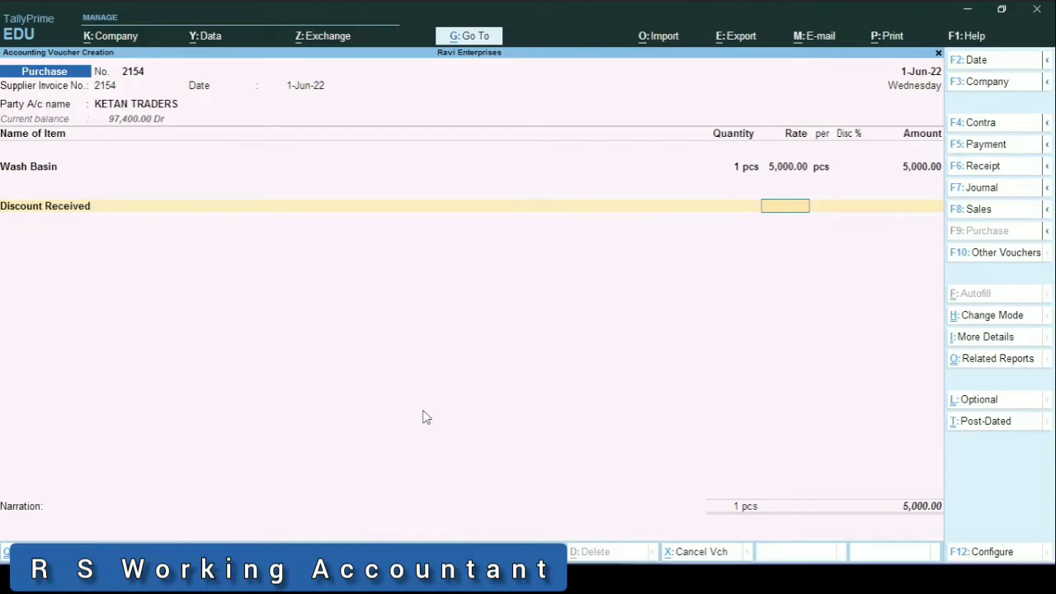
type("0")
key("Return")
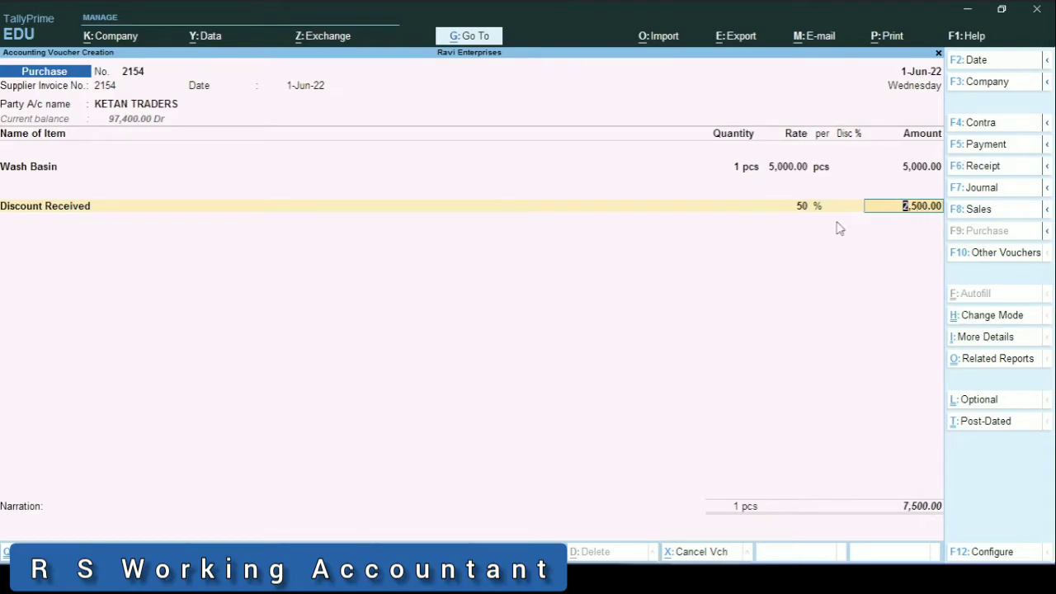
Set the Discount Received rate to -50% so that it is deducted from the item value
key("BackSpace")
key("BackSpace")
type("-)50")
key("Return")
key("Return")
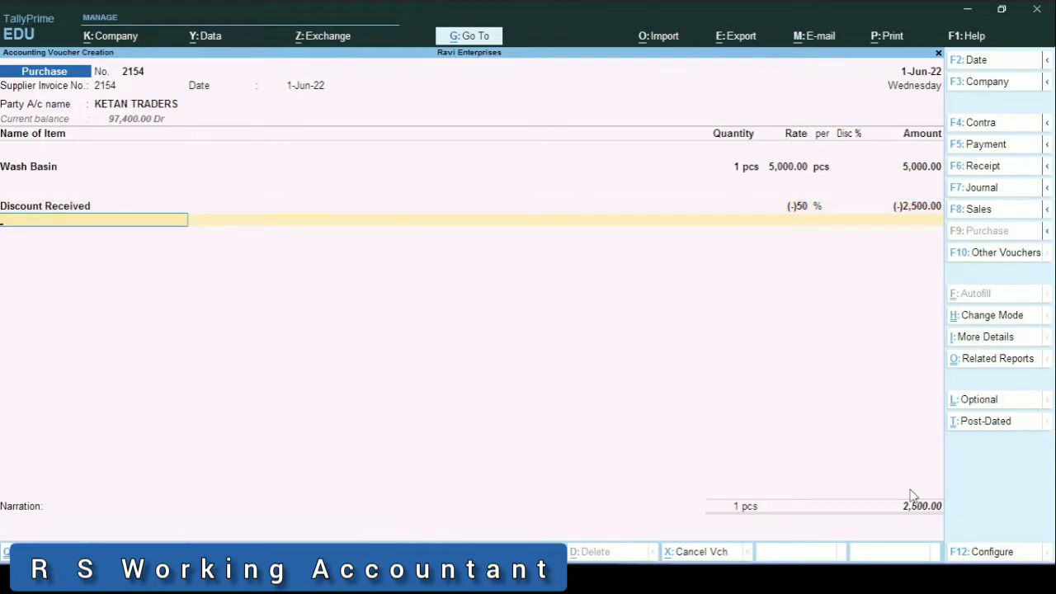
Add the Credit Cgst 9% and Credit Sgst 9 % tax ledgers below the discount
type("Cred")
key("Return")
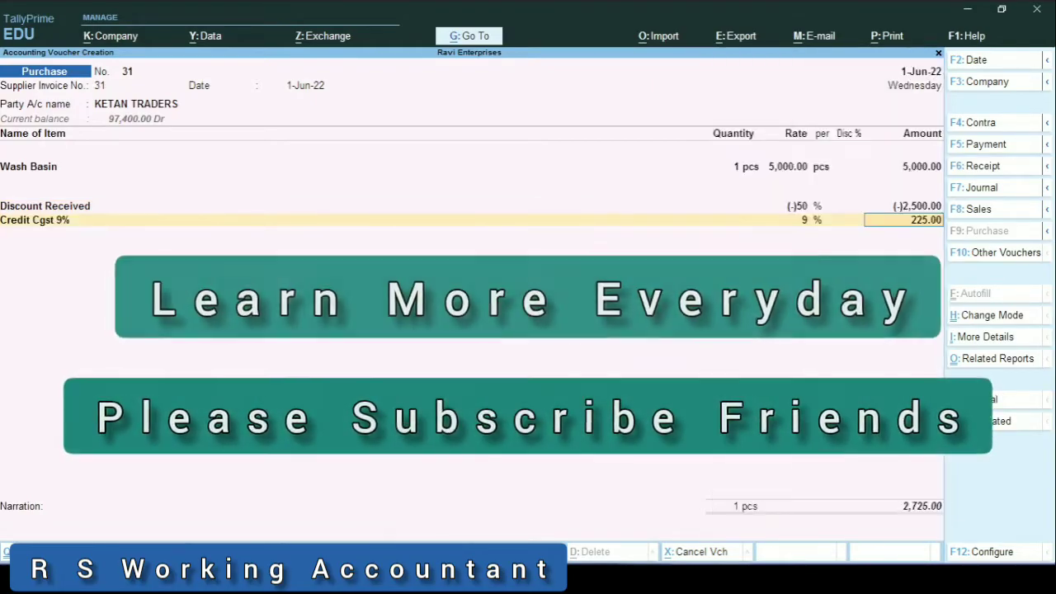
key("Return")
type("Cred")
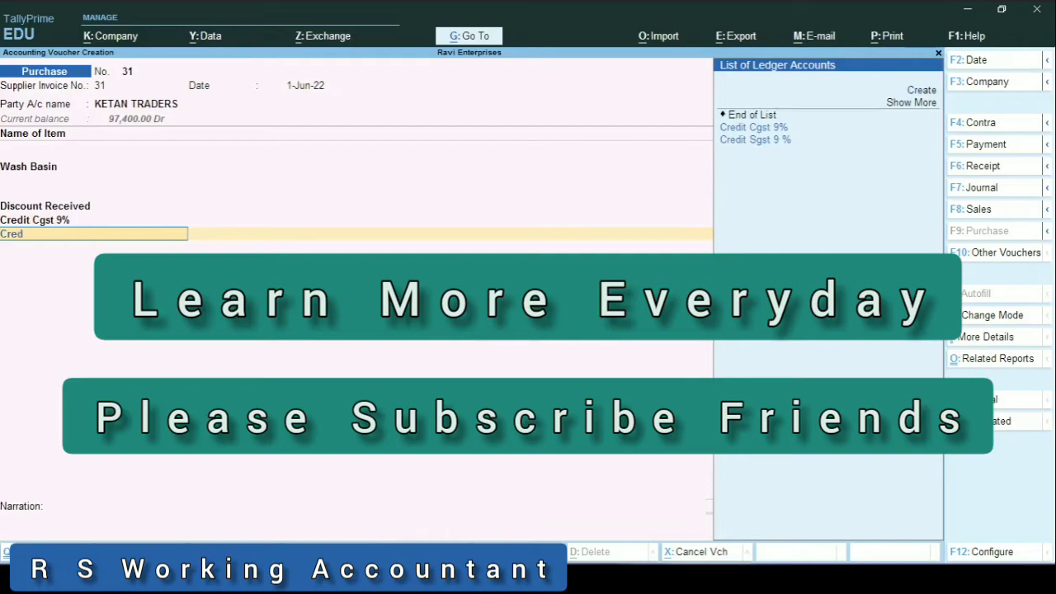
key("Down")
key("Return")
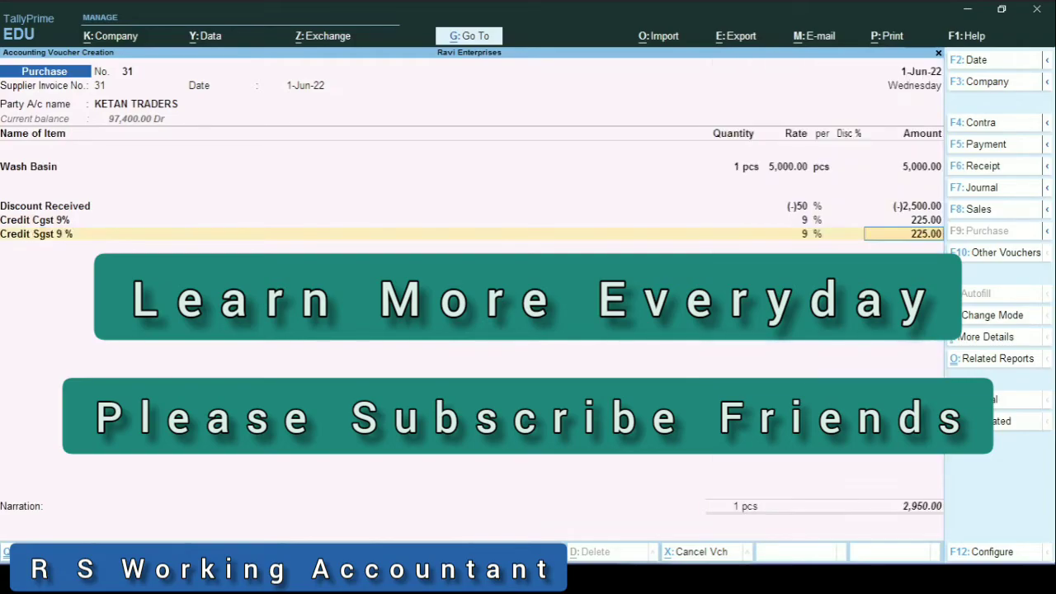
Check the tax amounts by calculating 2500*9% in the built-in calculator, and accept the SGST line
key("ctrl+n")
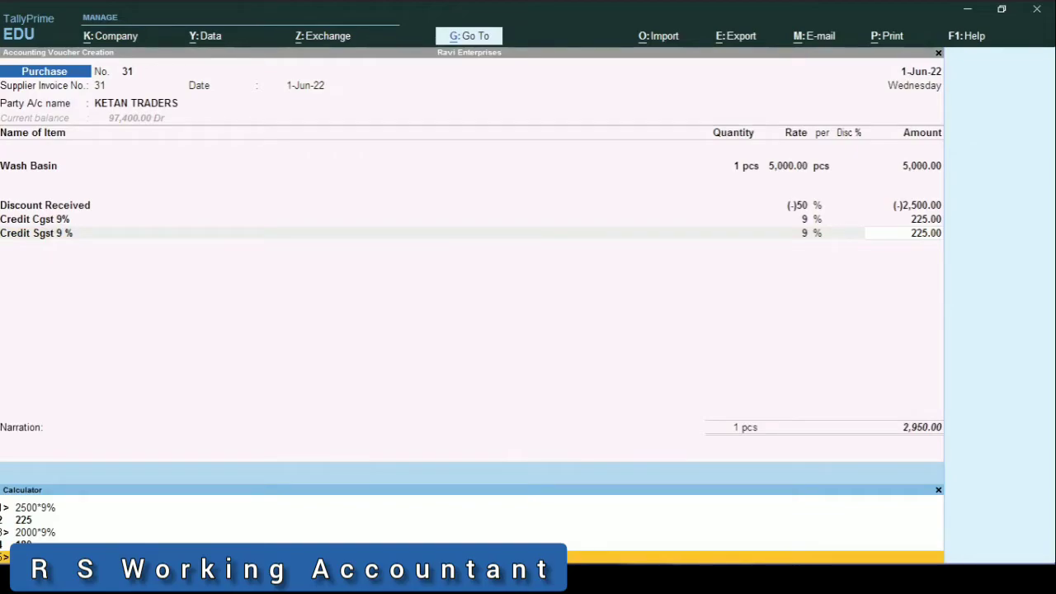
key("Return")
key("ctrl")
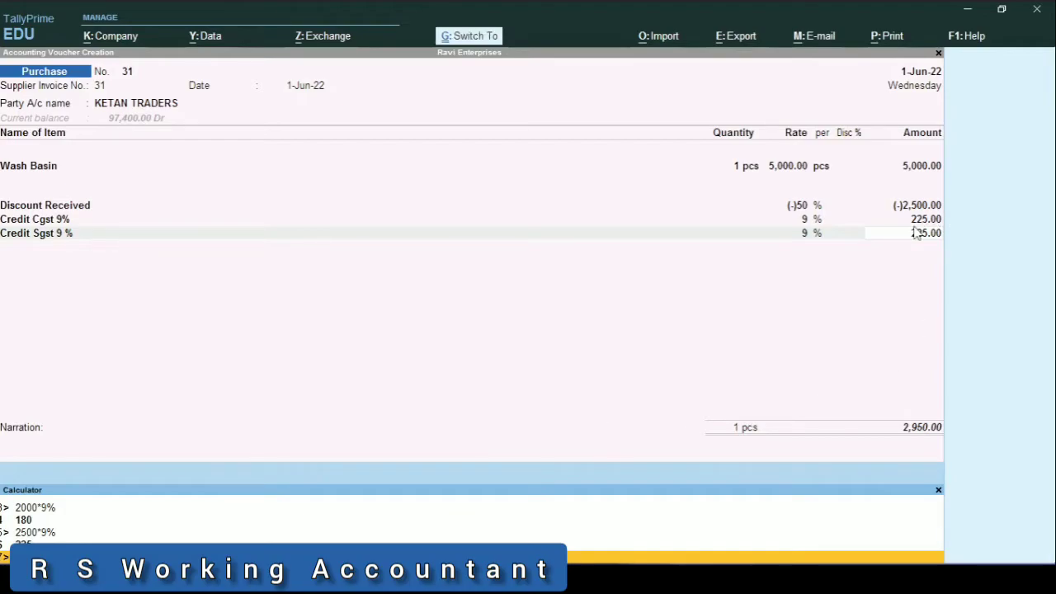
key("ctrl+n")
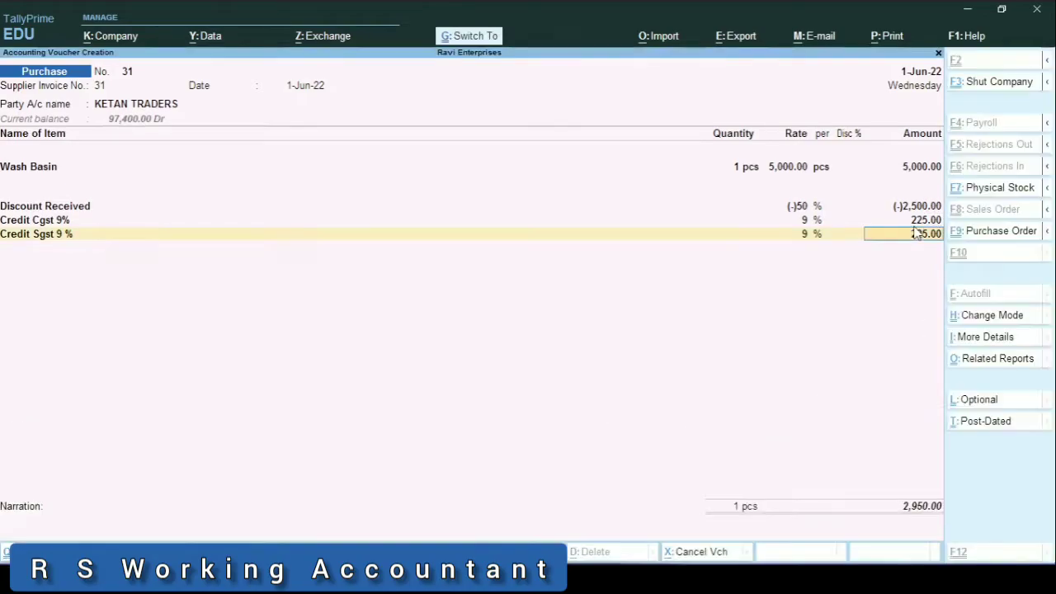
key("Return")
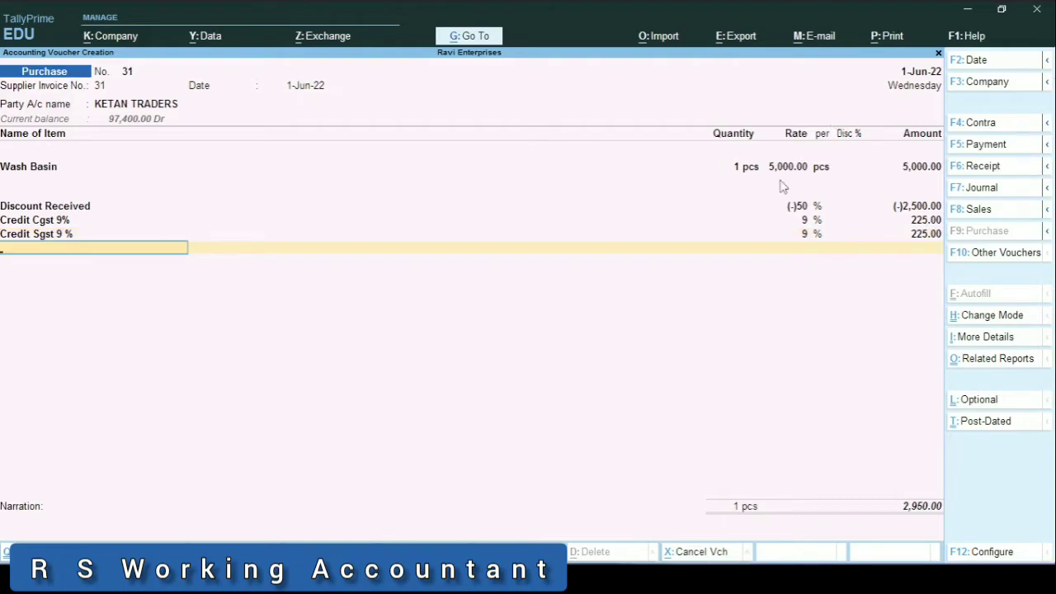
Set the Discount Received rate to -10% and accept the recalculated discount amount
key("Up")
key("Up")
key("Up")
key("Up")
key("Up")
key("BackSpace")
key("BackSpace")
key("BackSpace")
type("-10")
key("Return")
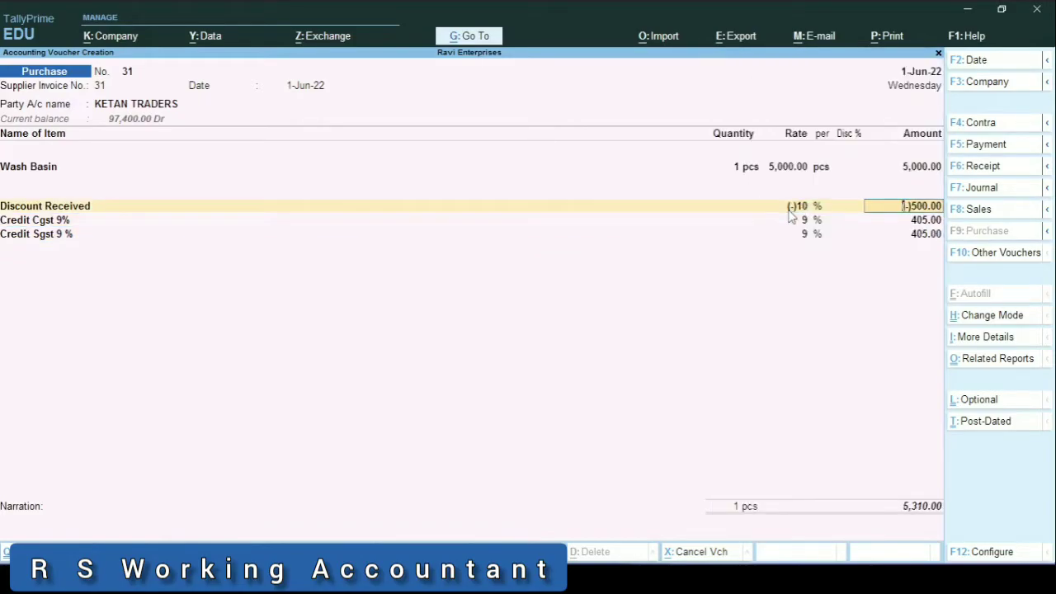
key("Return")
key("Return")
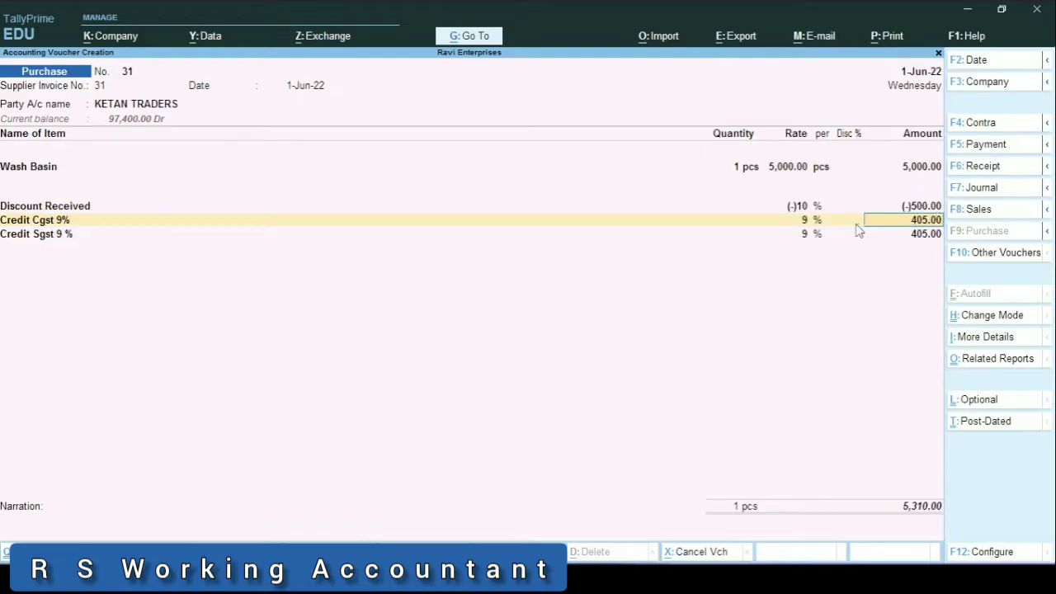
Check the recalculated tax by computing 4500*9% in the built-in calculator, and accept the CGST line
key("ctrl+n")
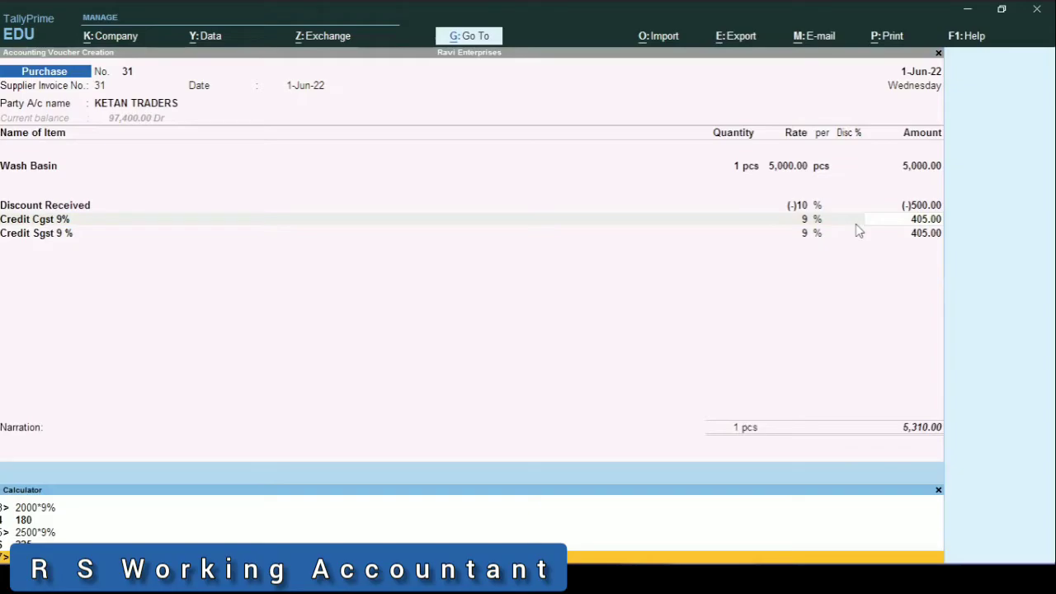
key("Return")
left_click(932, 251)
key("ctrl")
key("ctrl")
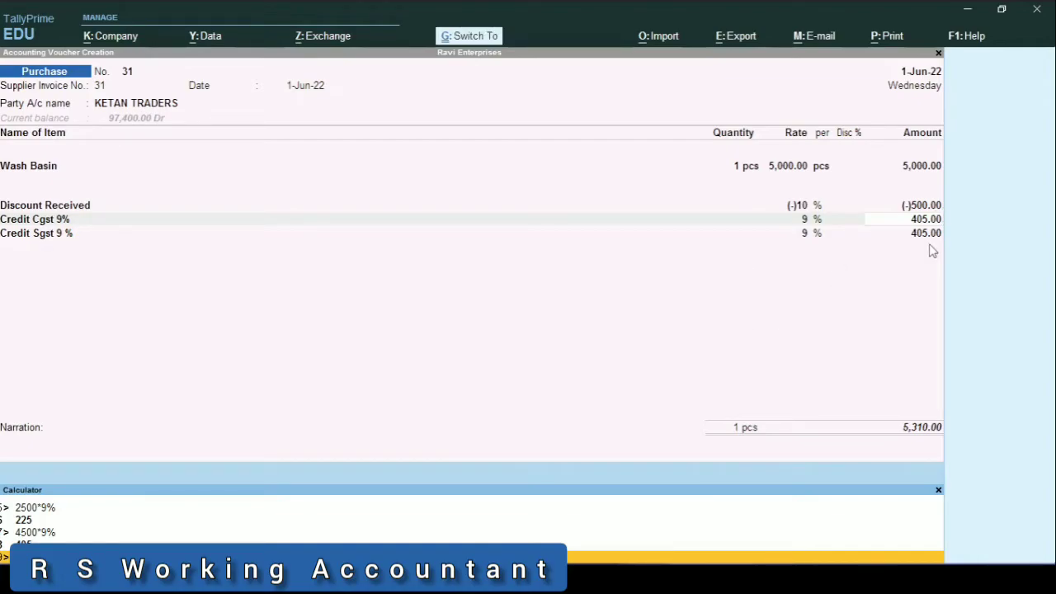
key("ctrl+n")
key("Return")
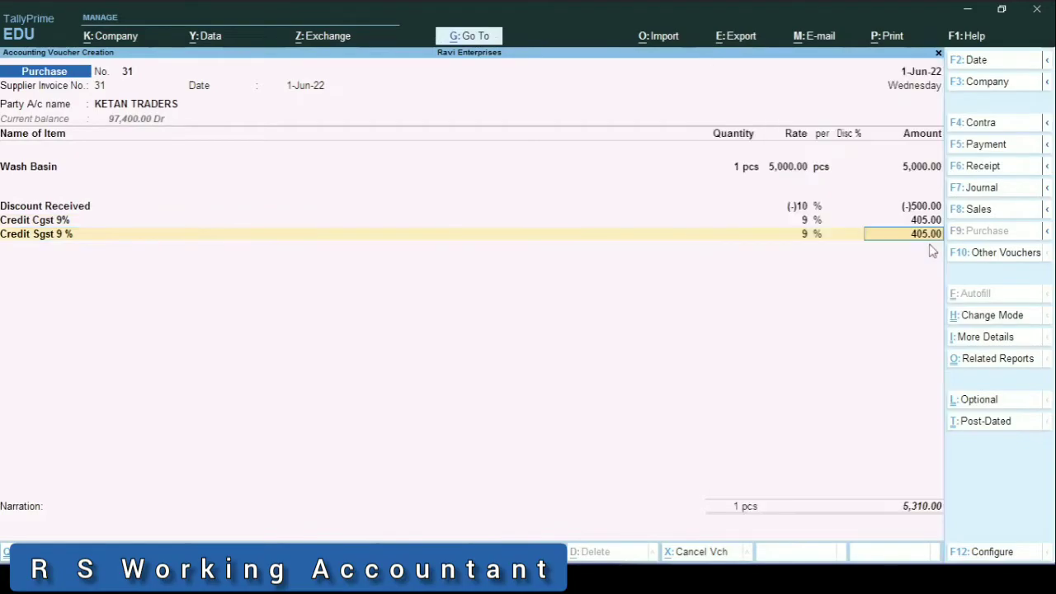
Accept the remaining voucher fields, leave the narration empty, and save the purchase voucher
key("Return")
key("Return")
key("Return")
key("Return")
key("Return")
key("Return")
key("Return")
key("Return")
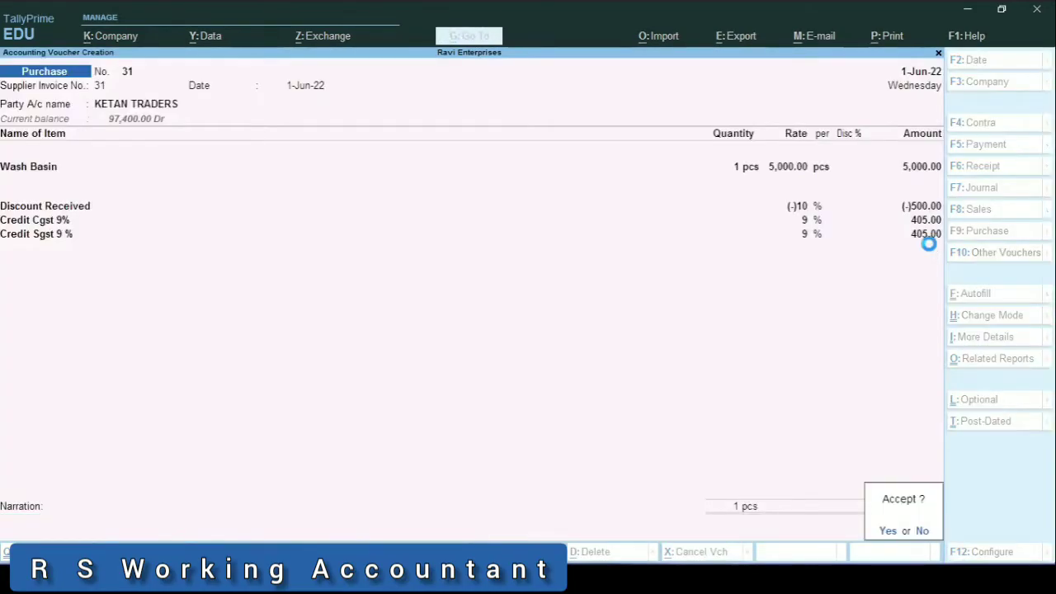
key("Return")
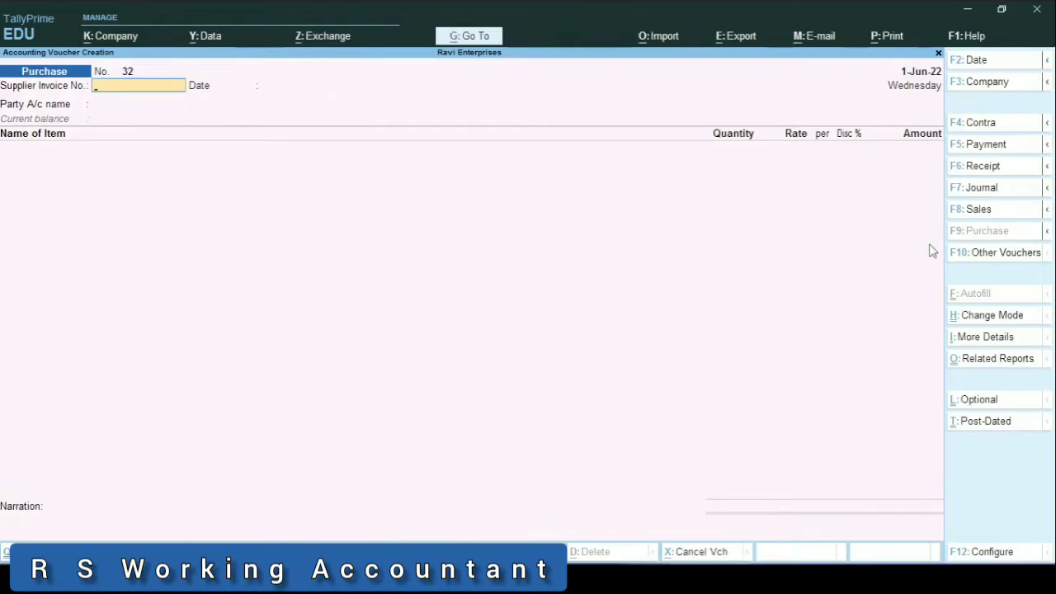
Reopen the last saved purchase voucher for alteration and accept the KETAN TRADERS party details
key("Page_Up")
key("Return")
key("Return")
key("Return")
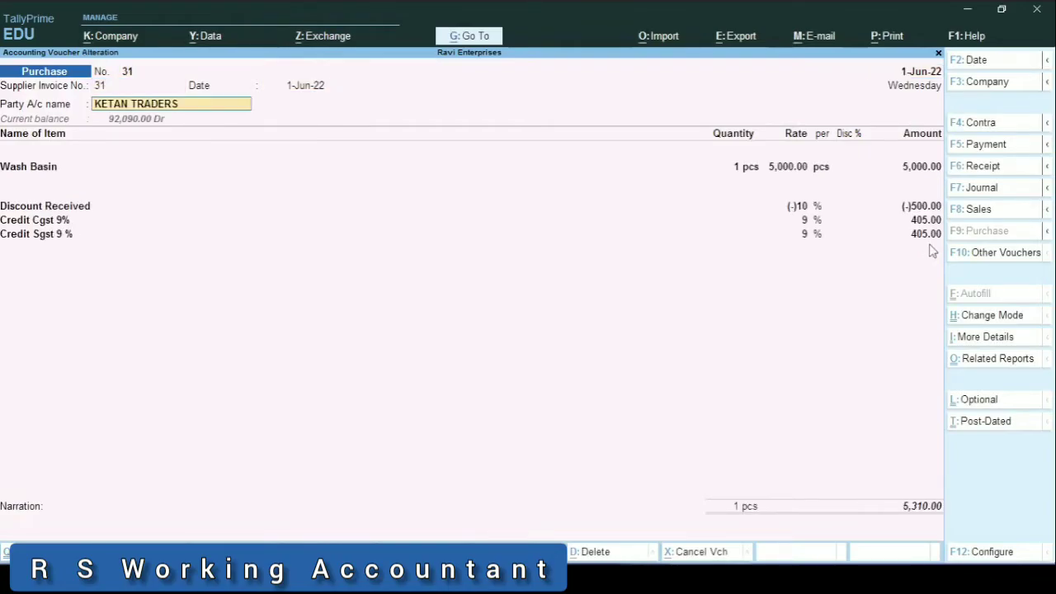
key("Return")
key("ctrl+a")
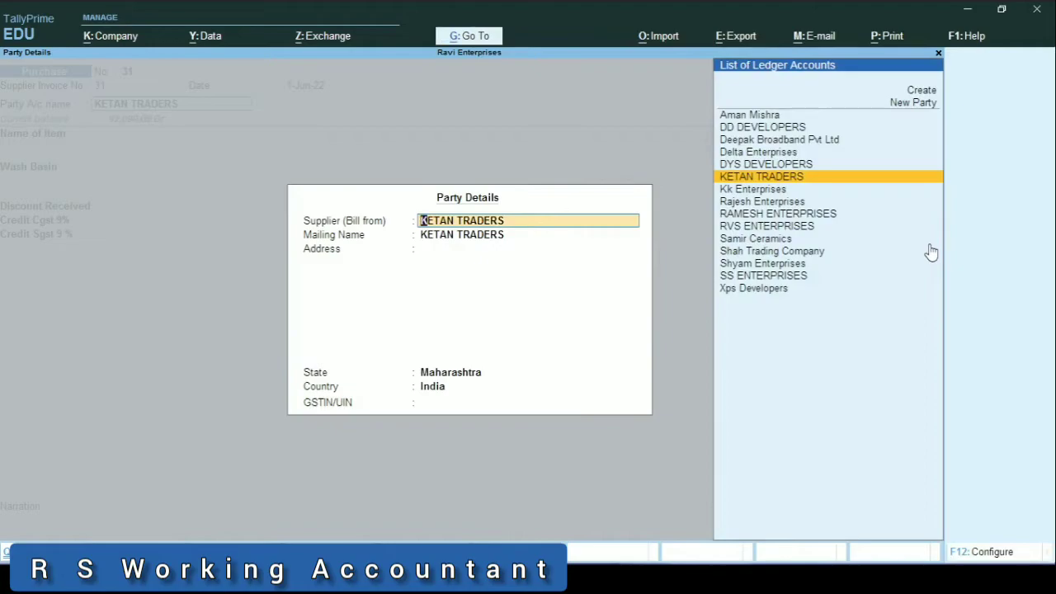
key("ctrl+a")
Accept the Wash Basin item line and its PURCHASE 18% accounting allocation, continuing to the Discount Received line
key("Return")
key("Return")
key("Return")
key("Return")
key("Return")
key("Return")
key("Return")
key("Return")
key("Return")
key("Return")
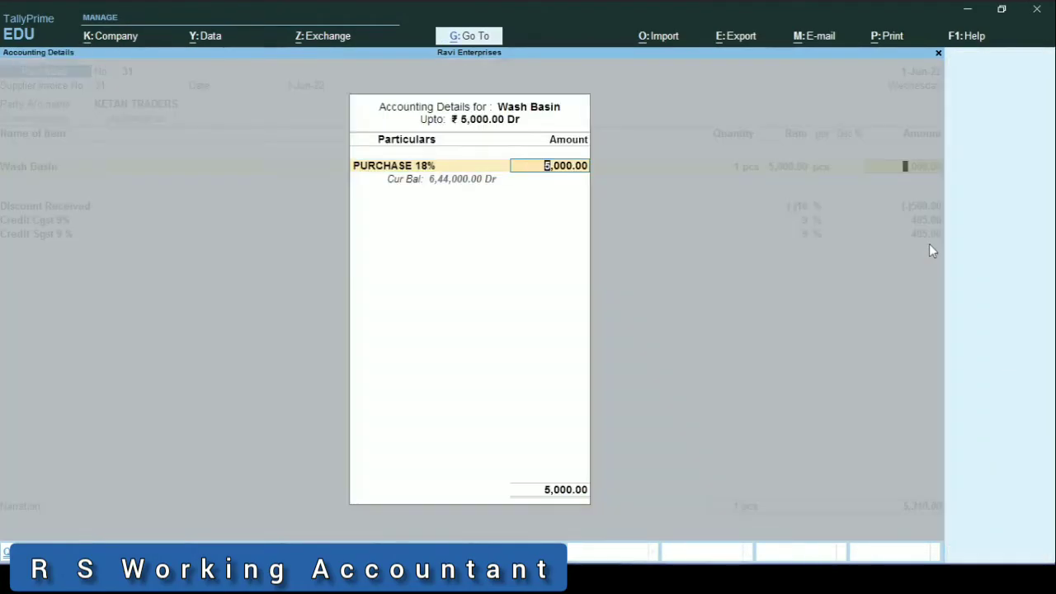
key("Return")
key("Return")
Clear the Discount Received rate and enter 750 as the discount amount
key("BackSpace")
key("Return")
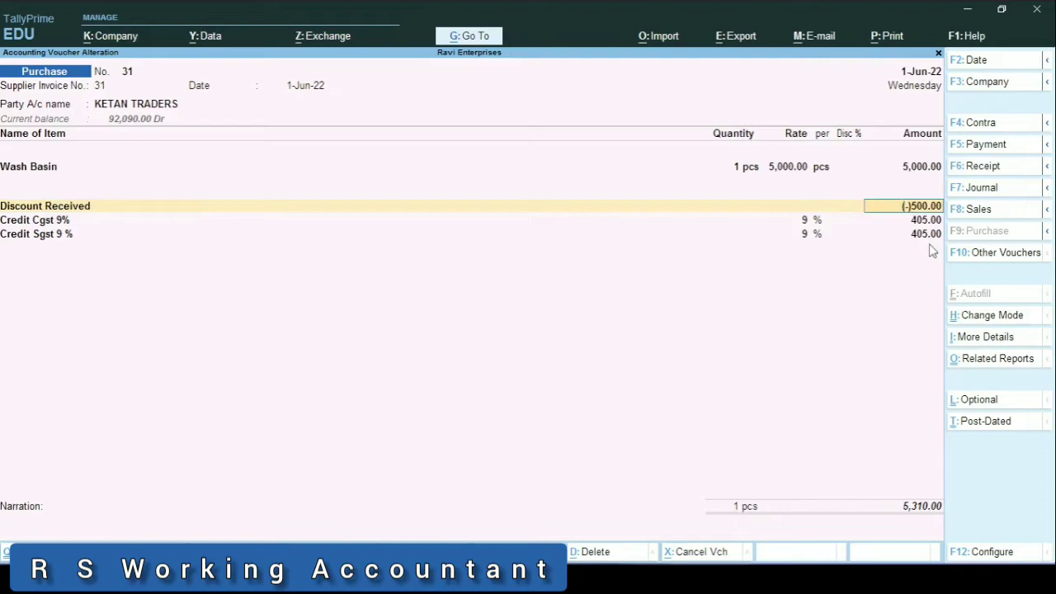
key("BackSpace")
key("Return")
type("750")
key("Return")
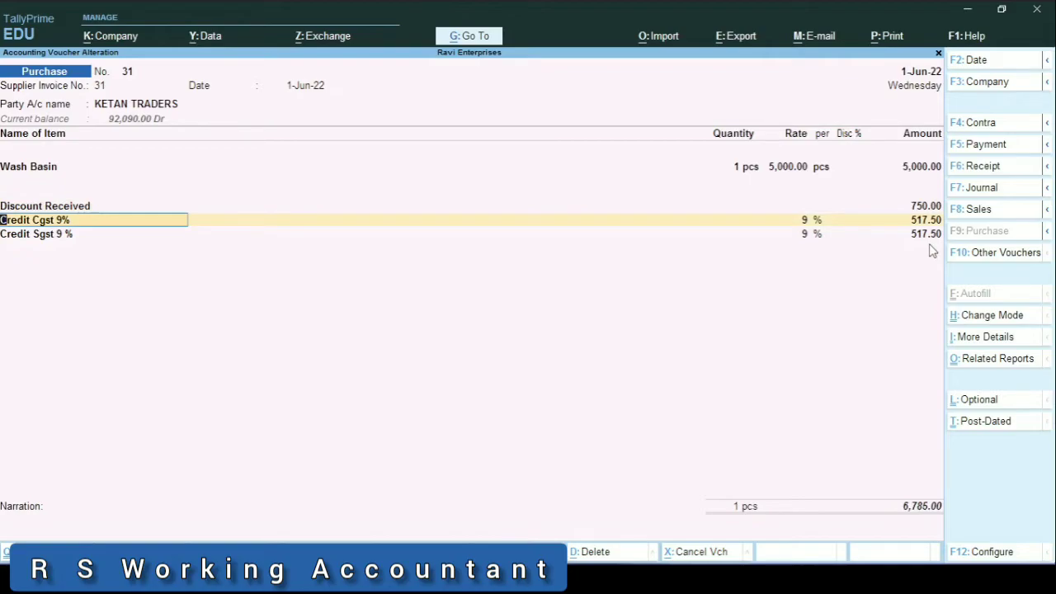
Check the expected tax by calculating 4250*9% in the built-in calculator
key("ctrl")
key("ctrl+n")
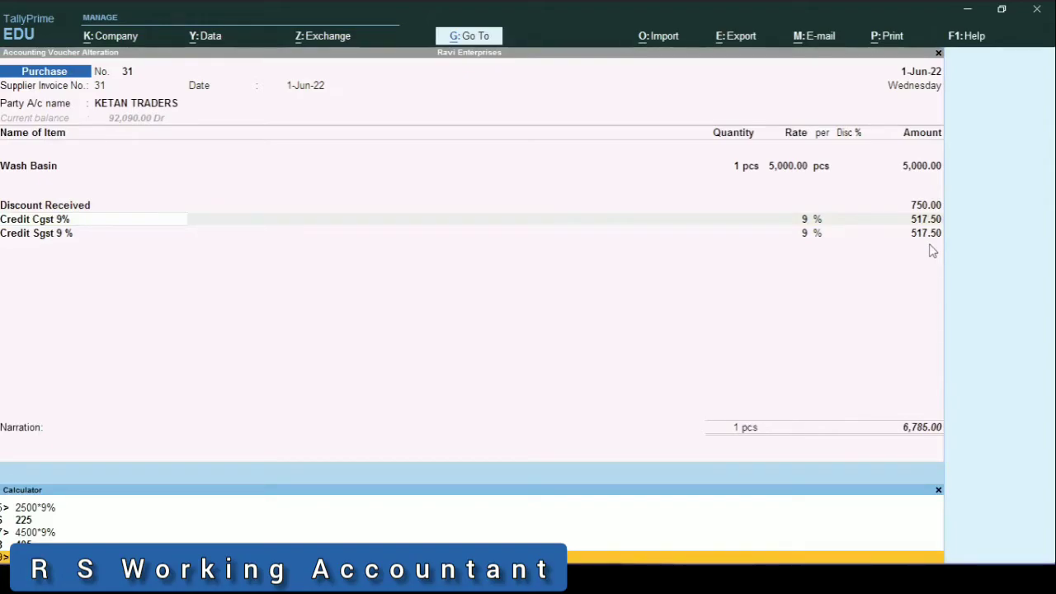
key("Return")
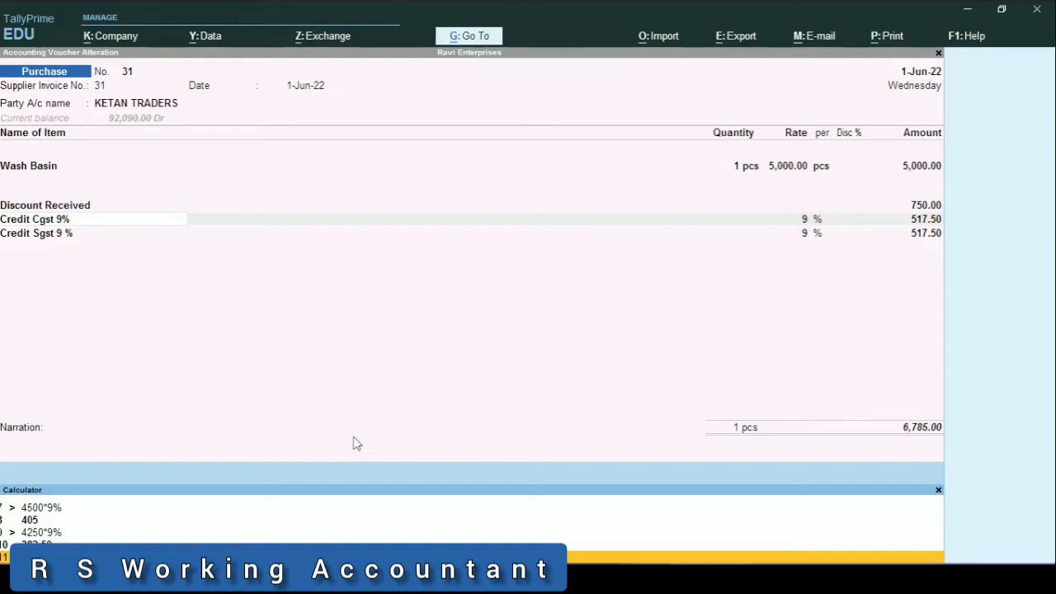
key("Escape")
Set the Discount Received amount to -750 and continue to the CGST amount
key("Up")
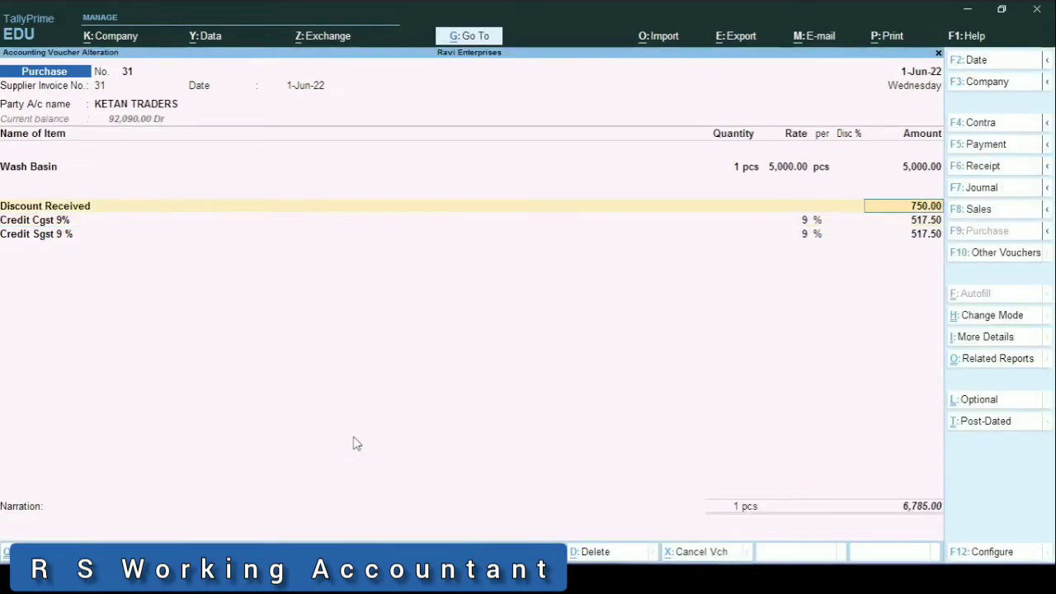
type("-750")
key("Return")
key("Return")
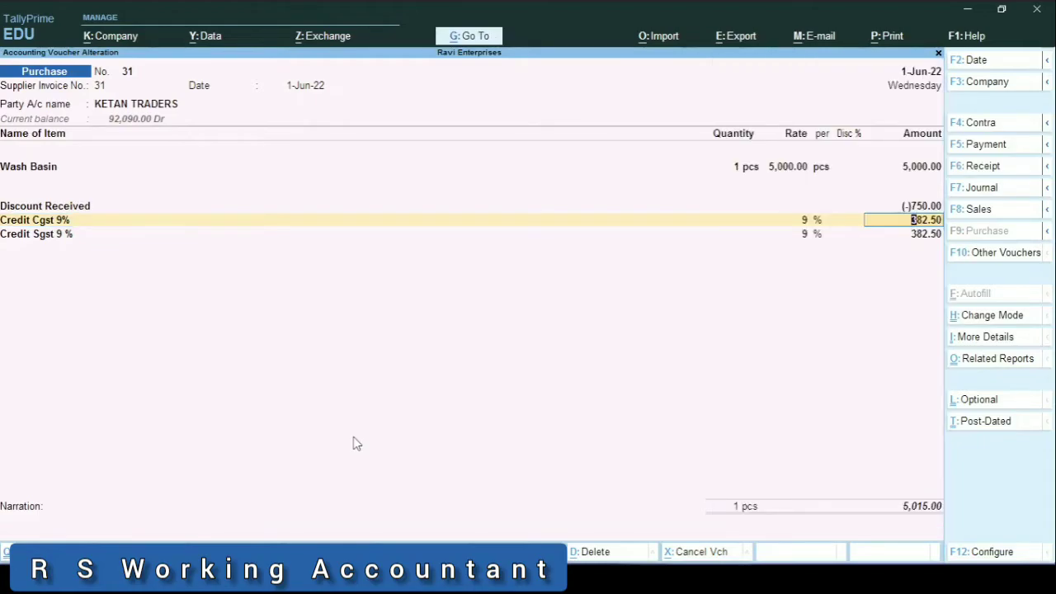
Compare the CGST amount with the 4250*9% calculation in the calculator, and accept the CGST line
key("ctrl+n")
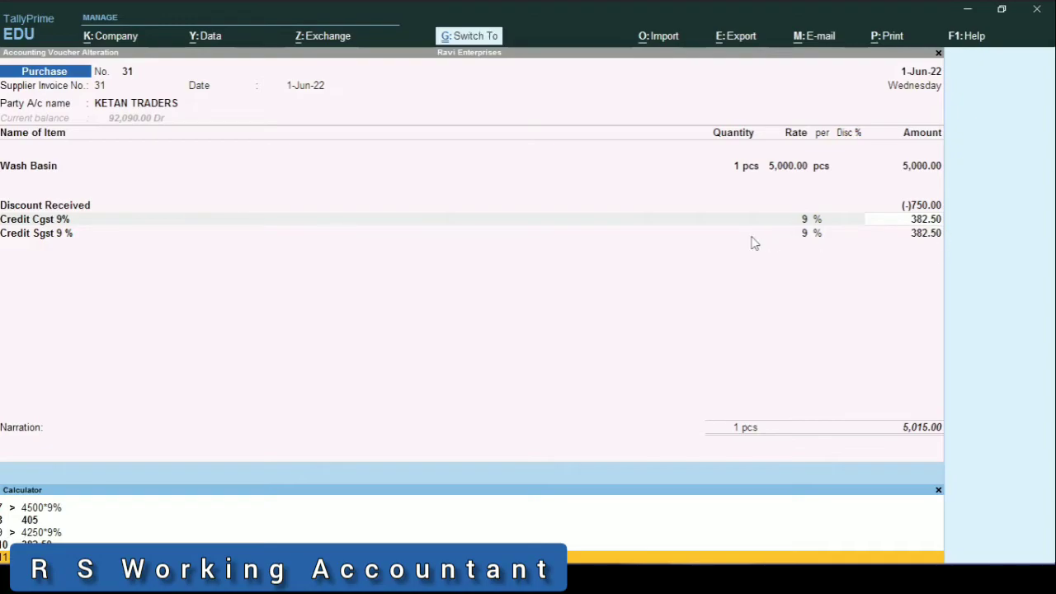
key("ctrl+n")
key("Return")
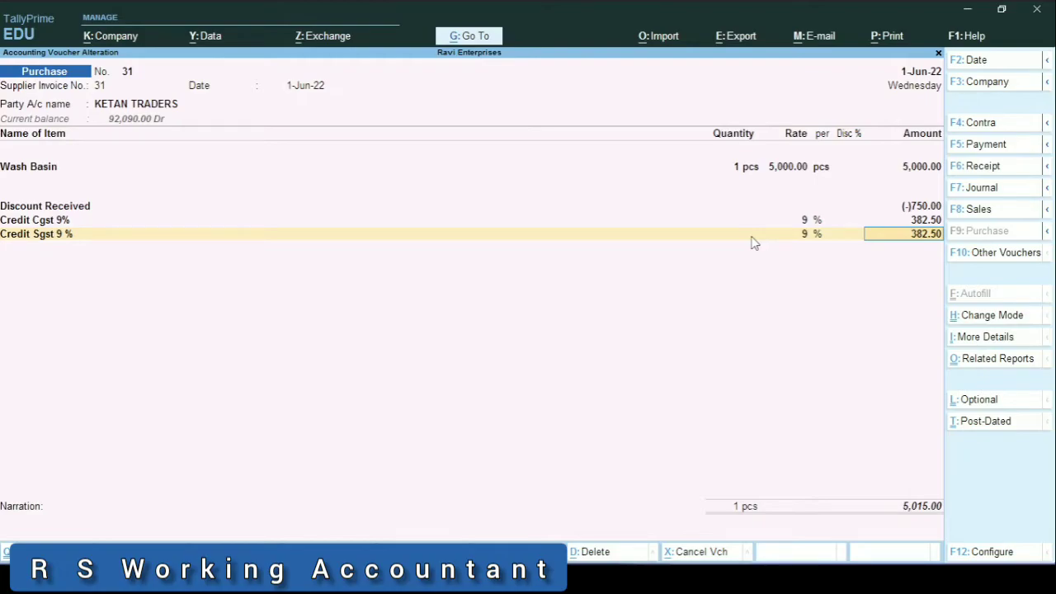
Return to the Discount Received line and set its amount to -1000
key("BackSpace")
key("BackSpace")
key("BackSpace")
key("BackSpace")
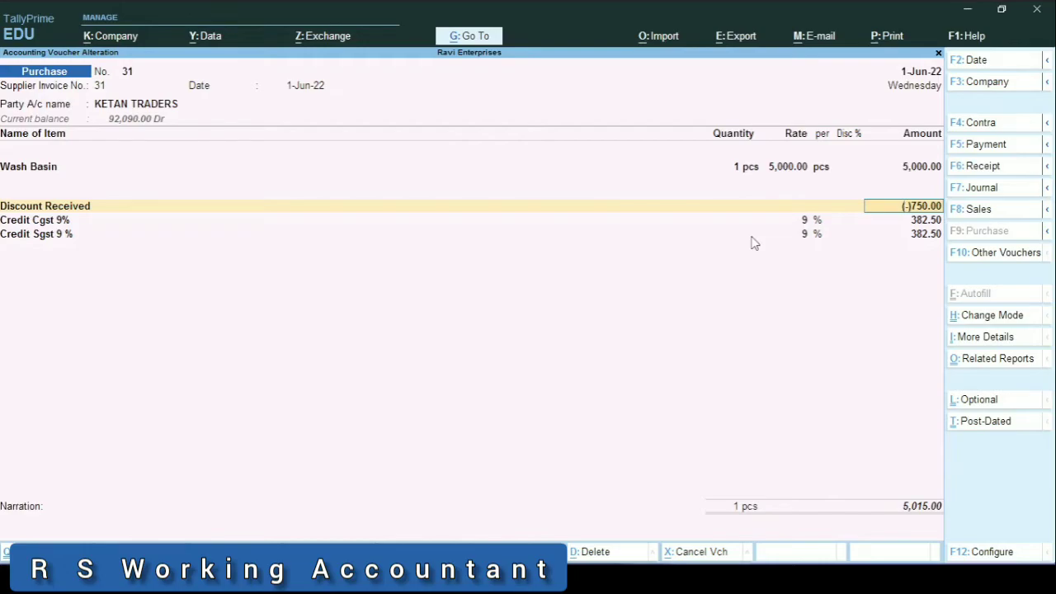
type("-1000")
key("Return")
key("Return")
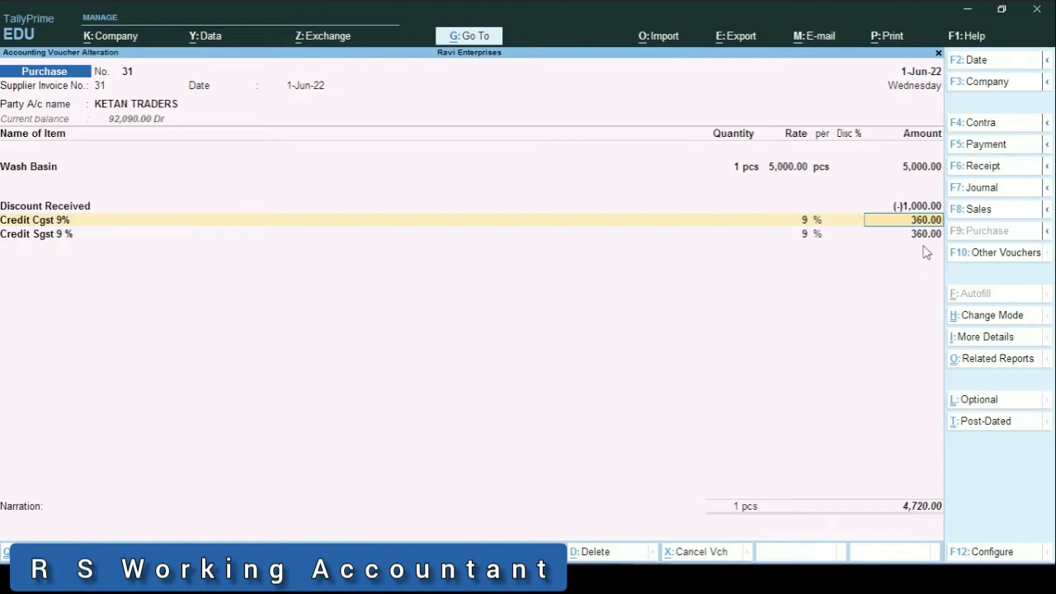
Return to the Wash Basin line, set its item discount to 50%, and accept the purchase allocation
key("BackSpace")
key("BackSpace")
key("BackSpace")
key("BackSpace")
key("BackSpace")
key("BackSpace")
key("BackSpace")
key("BackSpace")
key("BackSpace")
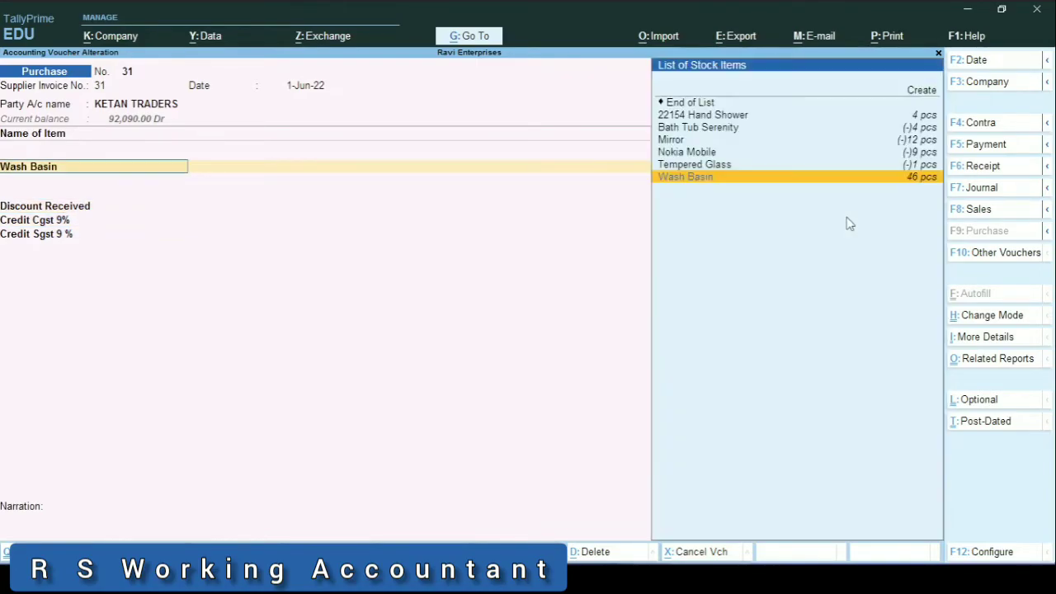
key("Return")
key("Return")
key("Return")
key("Return")
key("Return")
type("50")
key("Return")
key("Return")
key("Return")
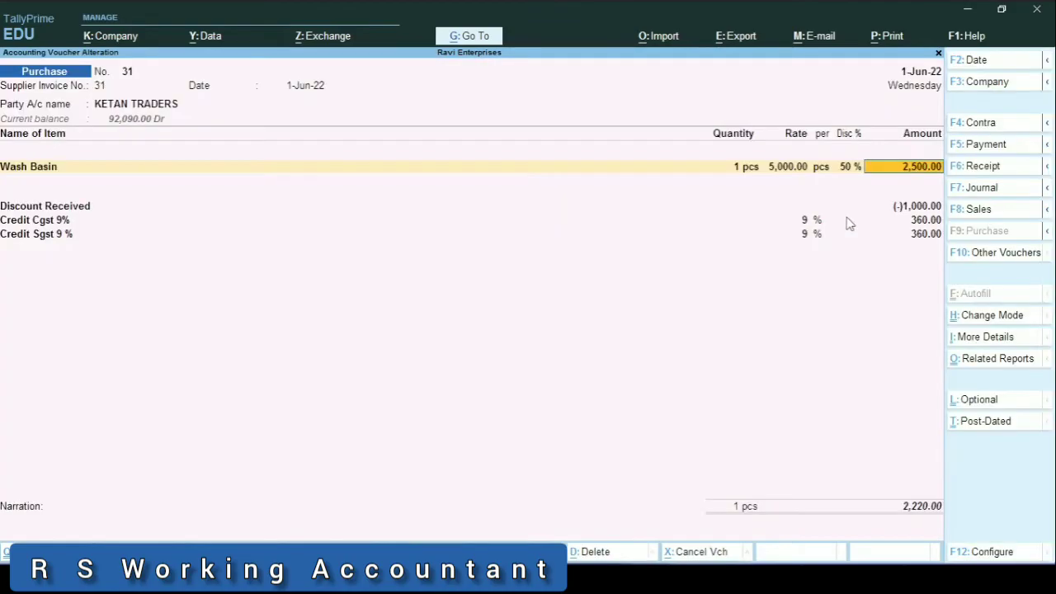
key("Return")
key("Return")
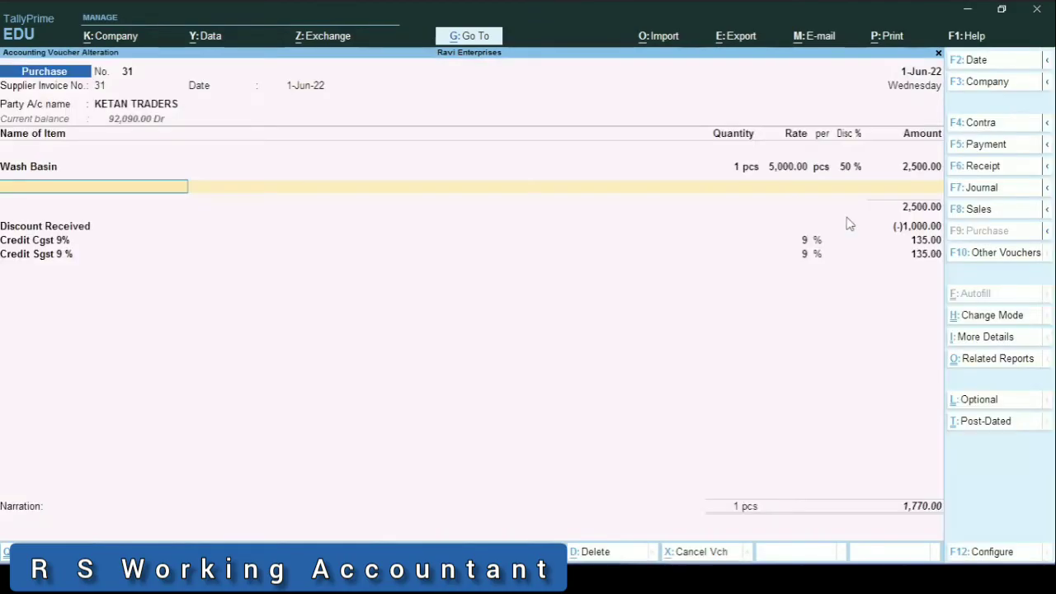
Remove the Discount Received line by choosing End of List, and accept the CGST and SGST lines
key("Return")
type("End")
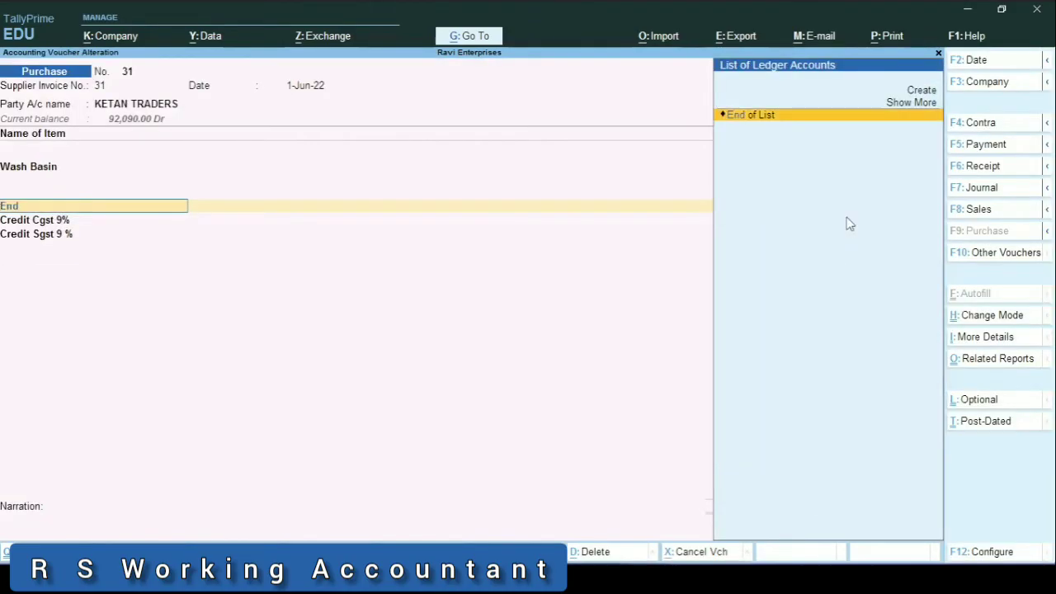
key("Return")
key("Return")
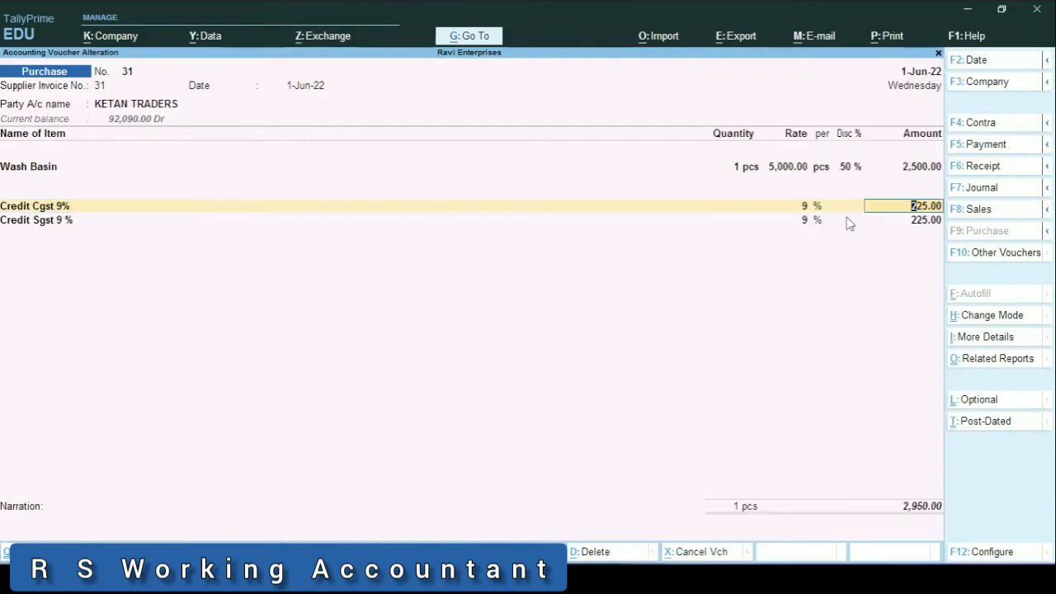
key("Return")
key("Return")
key("Return")
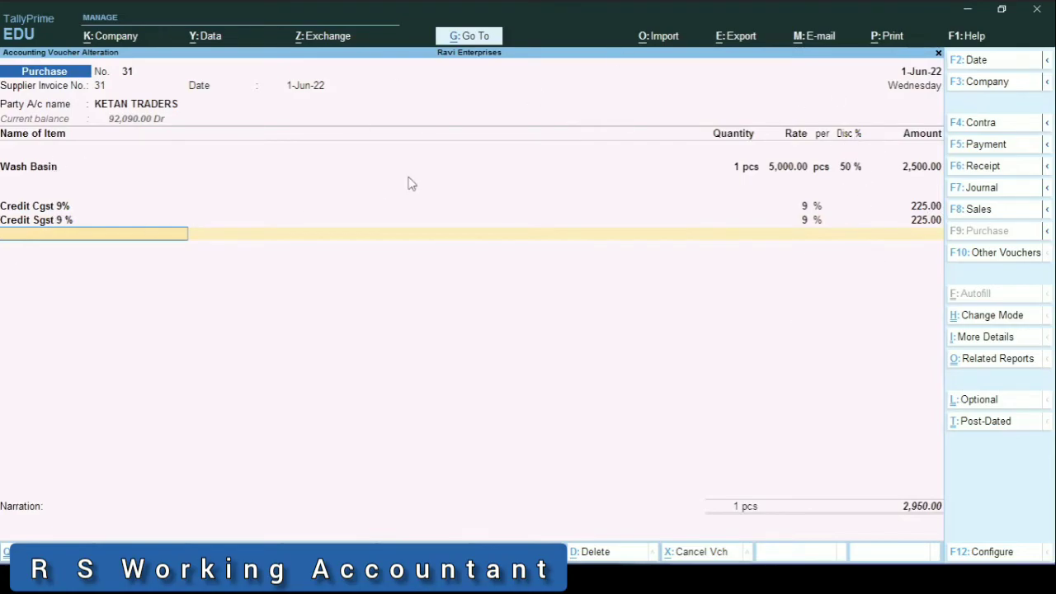
Preview the printed invoice with the discount on the item line, and close the preview
key("alt+p")
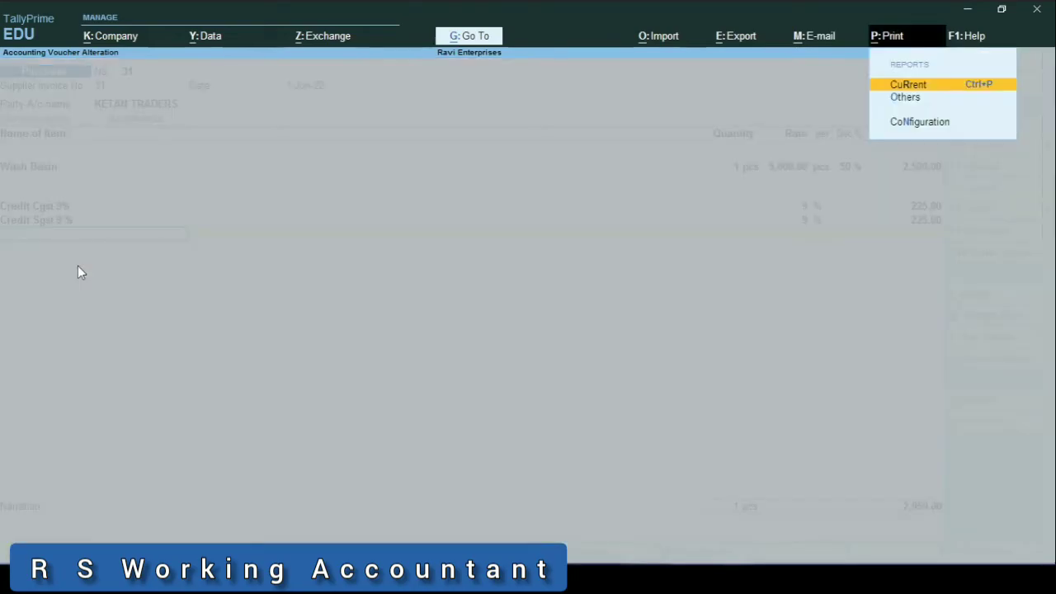
key("Return")
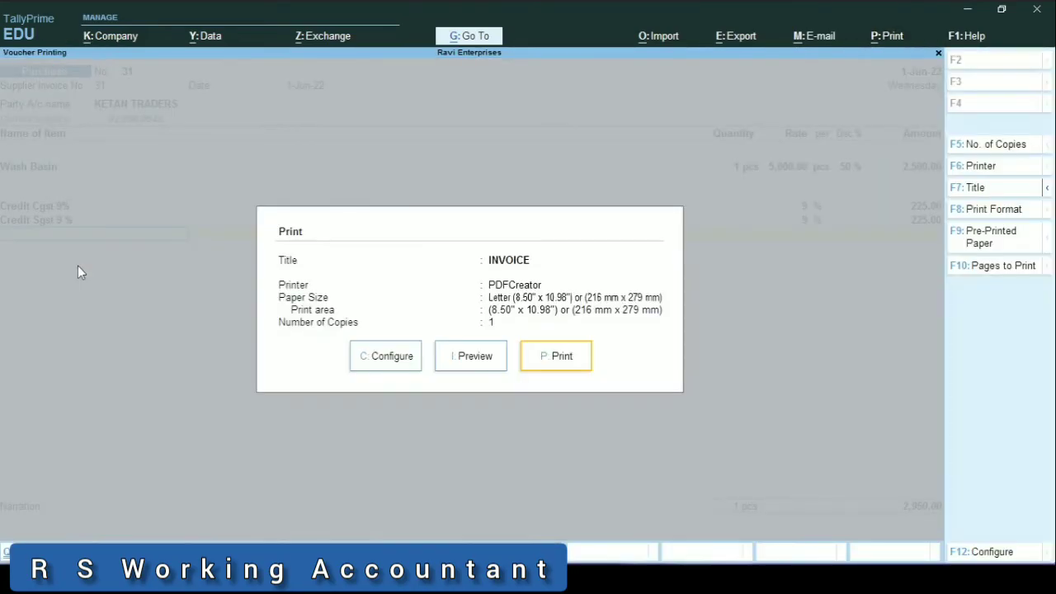
key("i")
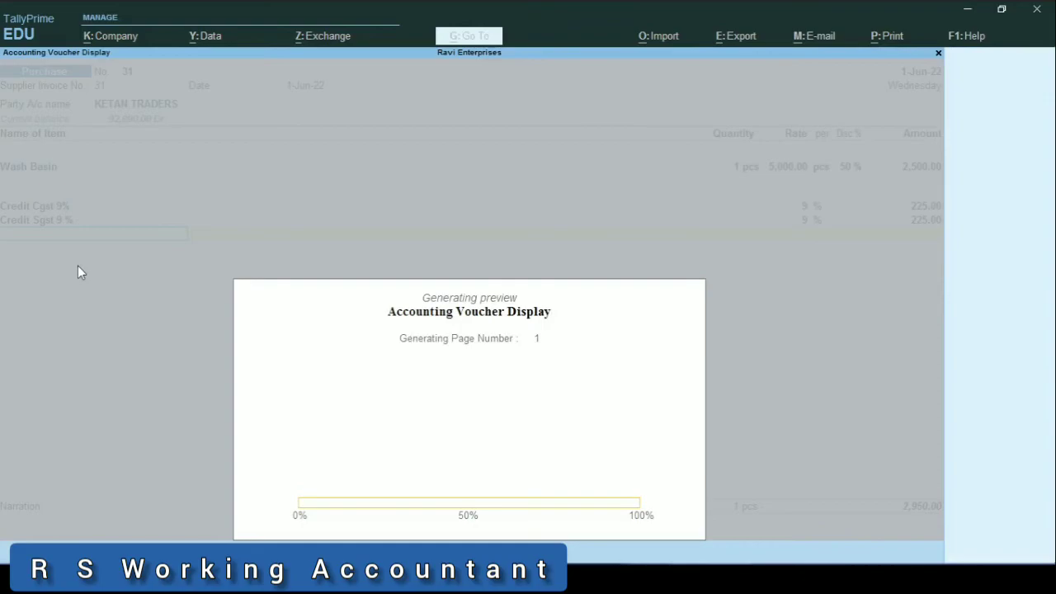
key("alt+z")
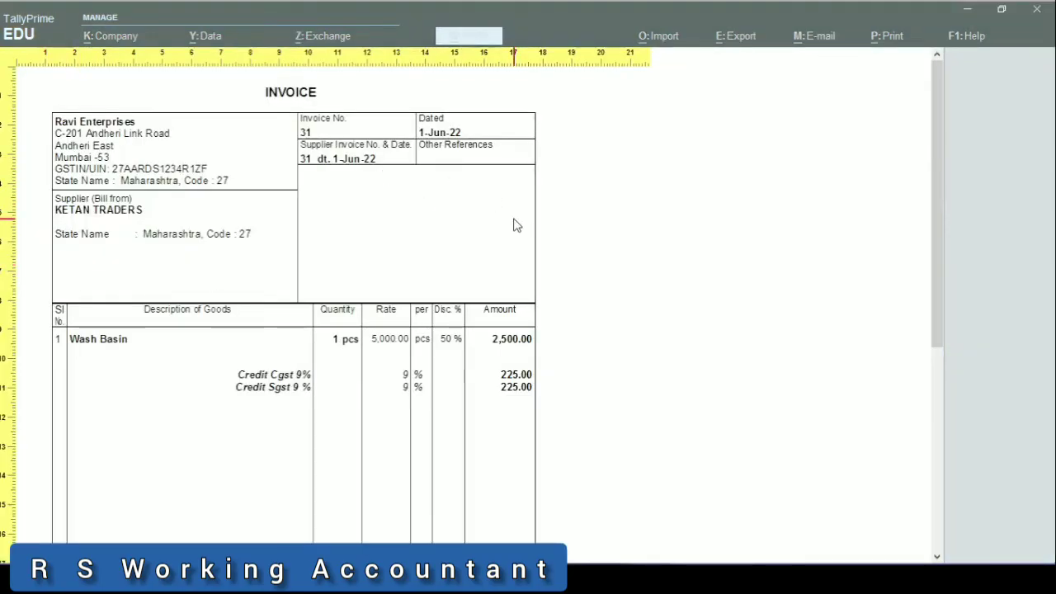
key("Escape")
key("Escape")
key("Escape")
Clear the discount percentage on the Wash Basin line and accept the item at its full amount
key("Return")
key("Return")
key("Return")
key("Return")
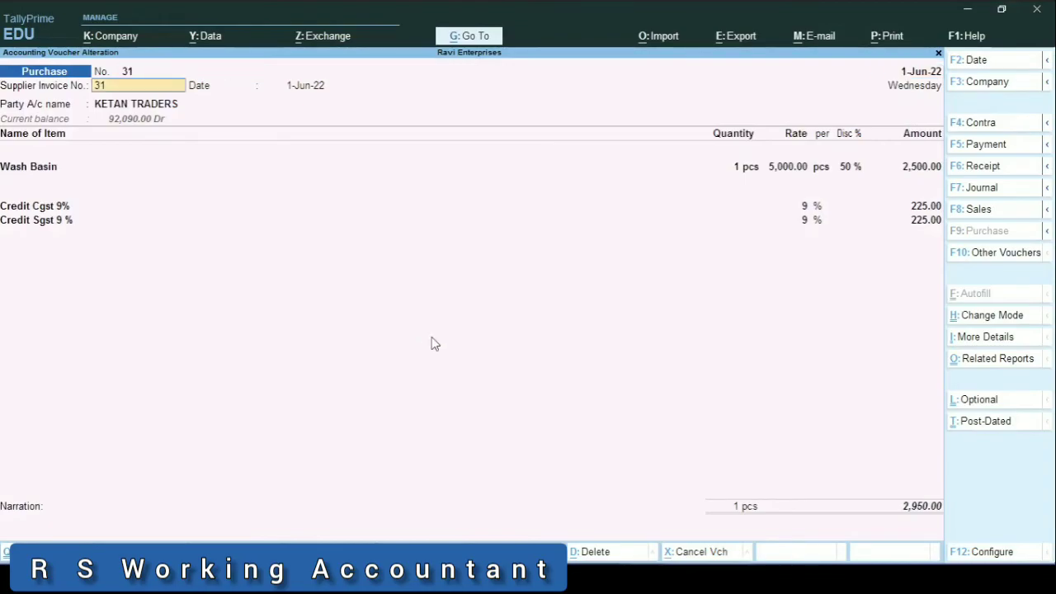
key("Return")
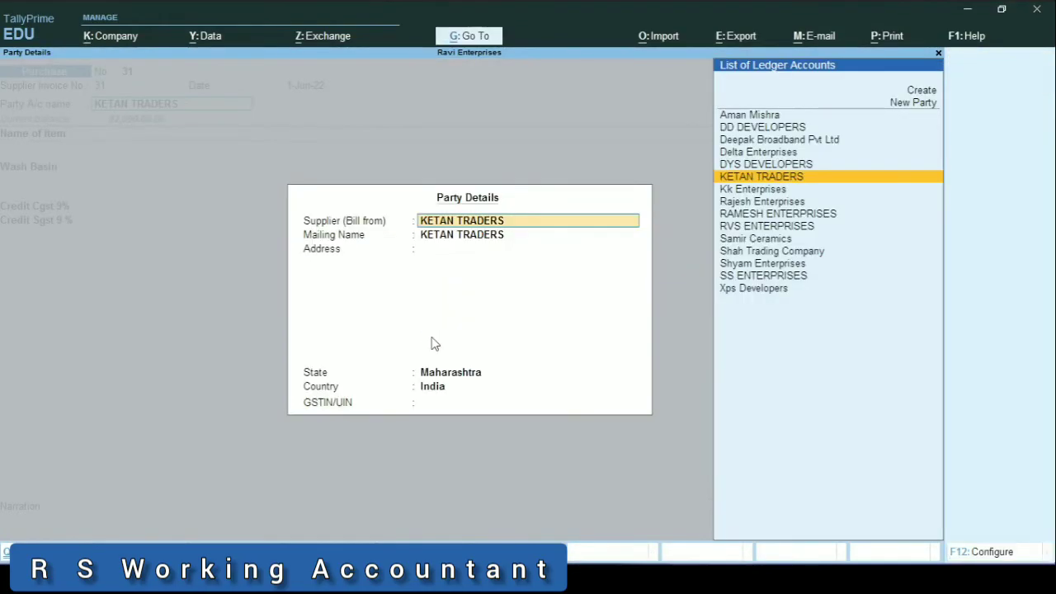
key("ctrl+a")
key("Return")
key("Return")
key("Return")
key("Return")
key("Return")
key("BackSpace")
key("BackSpace")
key("Return")
key("Return")
key("Return")
key("Return")
key("Return")
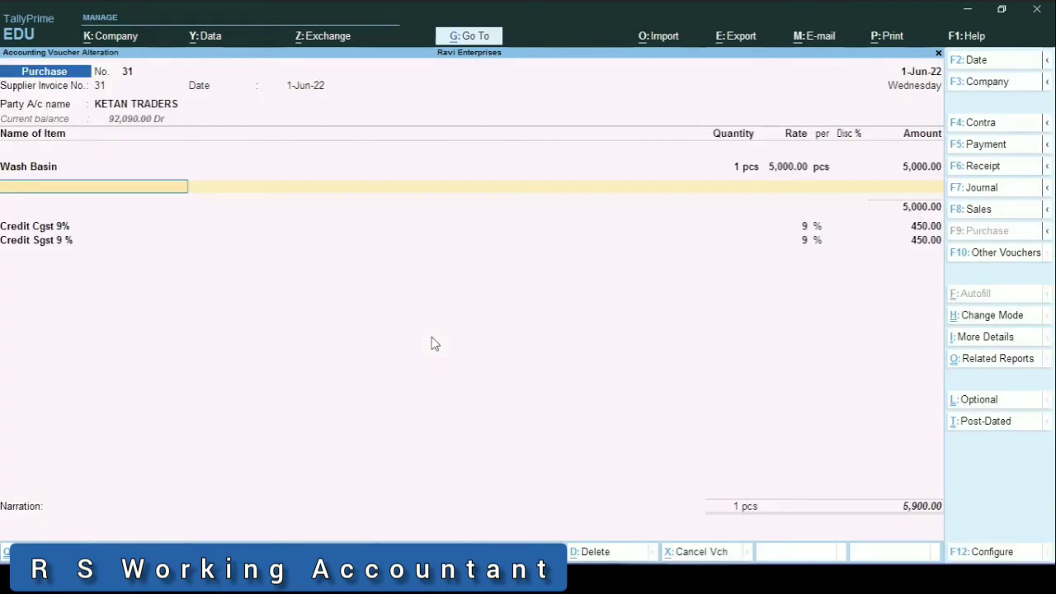
Replace the Credit Cgst 9% ledger line with Discount Received at a rate of -50%
key("Return")
type("Dis")
key("Down")
key("Down")
key("Down")
key("Down")
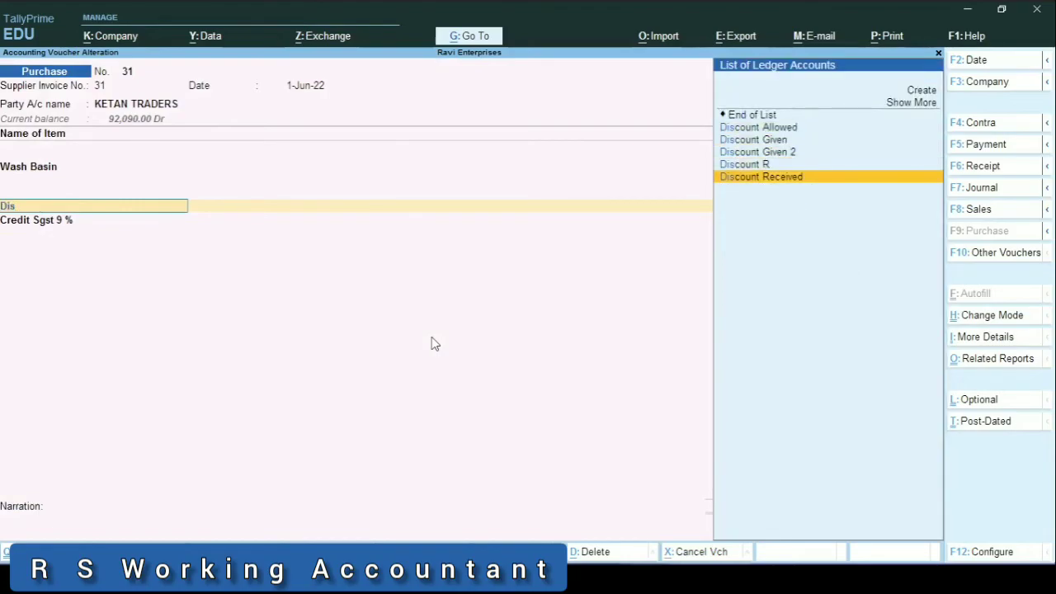
key("Return")
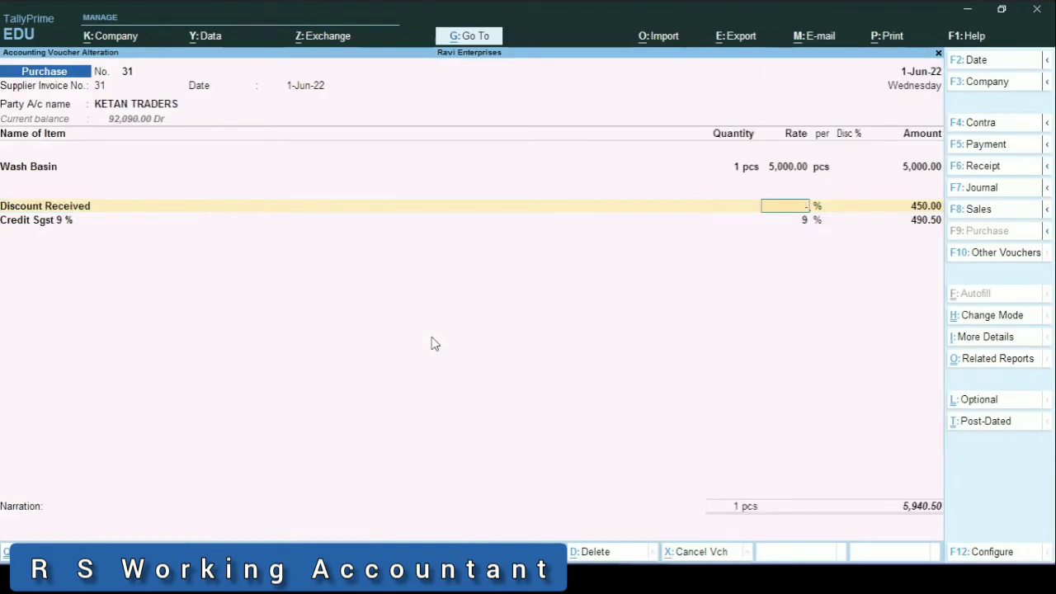
type("-50")
key("Return")
key("Return")
key("Return")
Enter Credit Cgst 9% and Credit Sgst 9 % as the tax ledgers below Discount Received
key("BackSpace")
type("Cr")
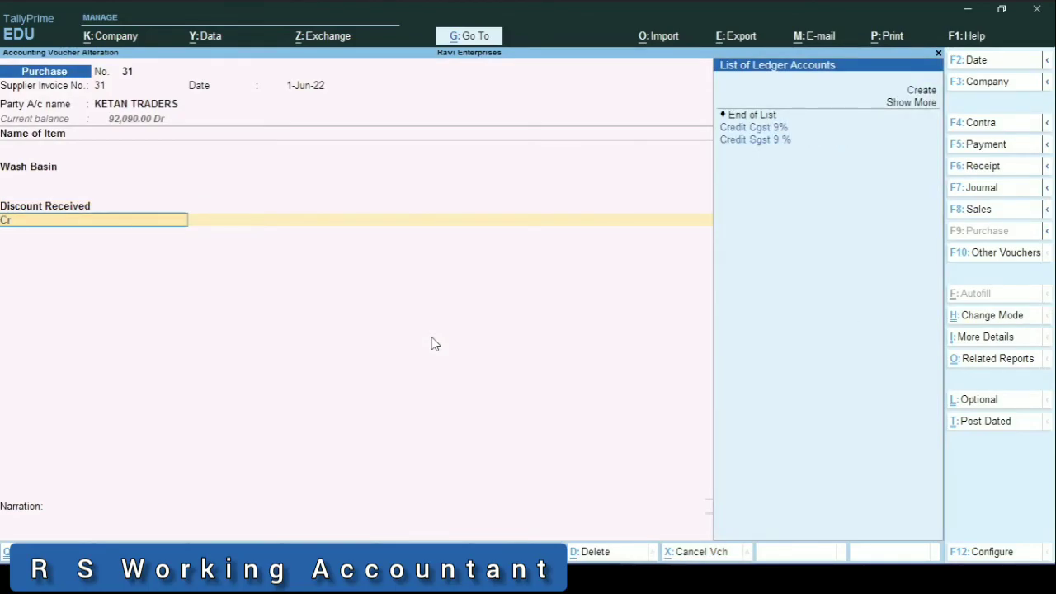
type("ed")
key("Down")
key("Return")
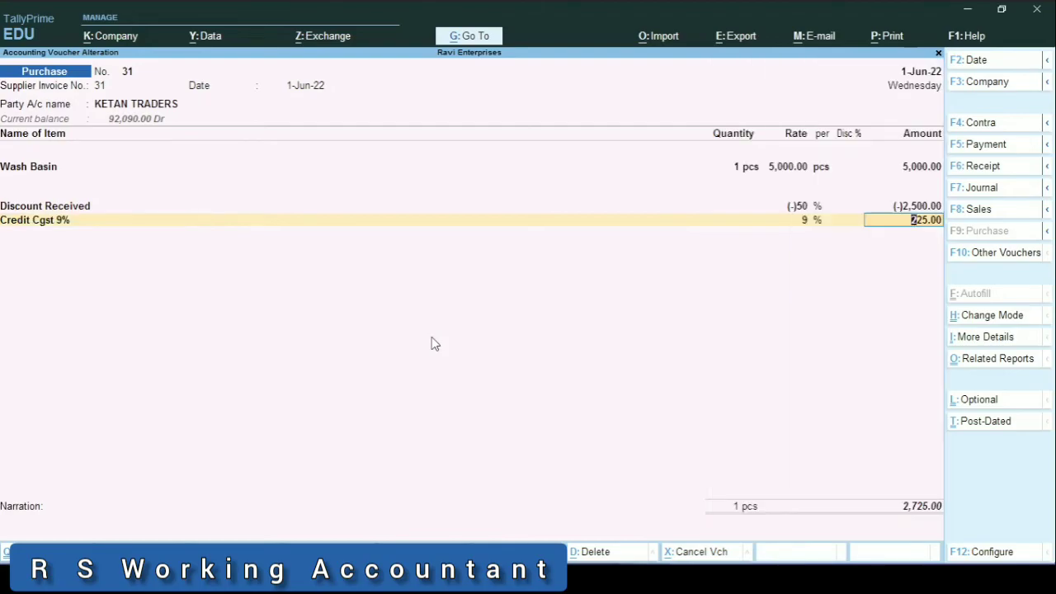
key("Return")
type("Credi")
key("Down")
key("Return")
key("Return")
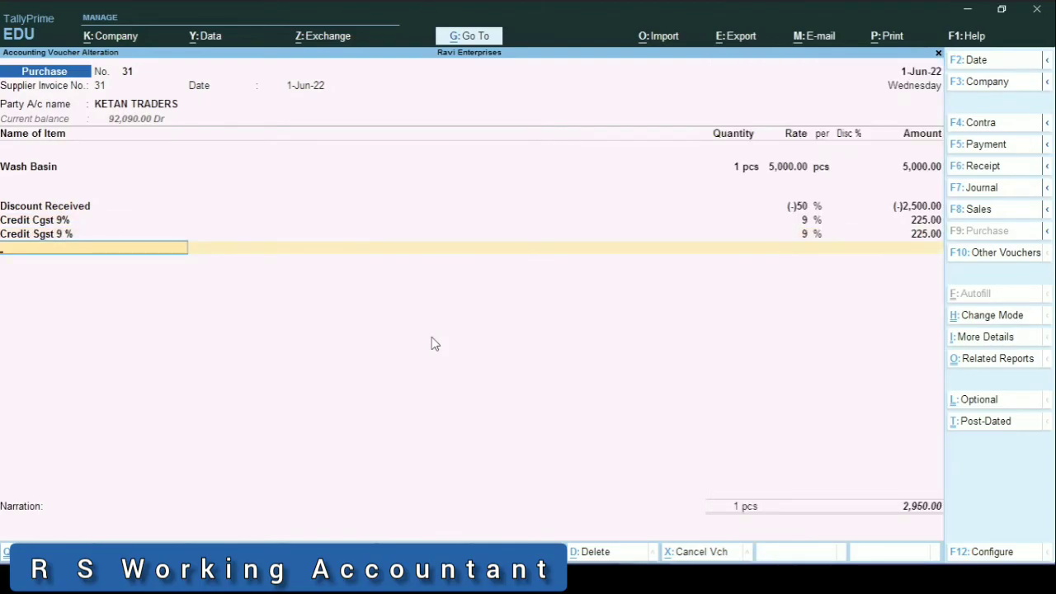
Preview the printed invoice showing the Discount Received line, close the preview, and save the altered purchase voucher
key("alt+p")
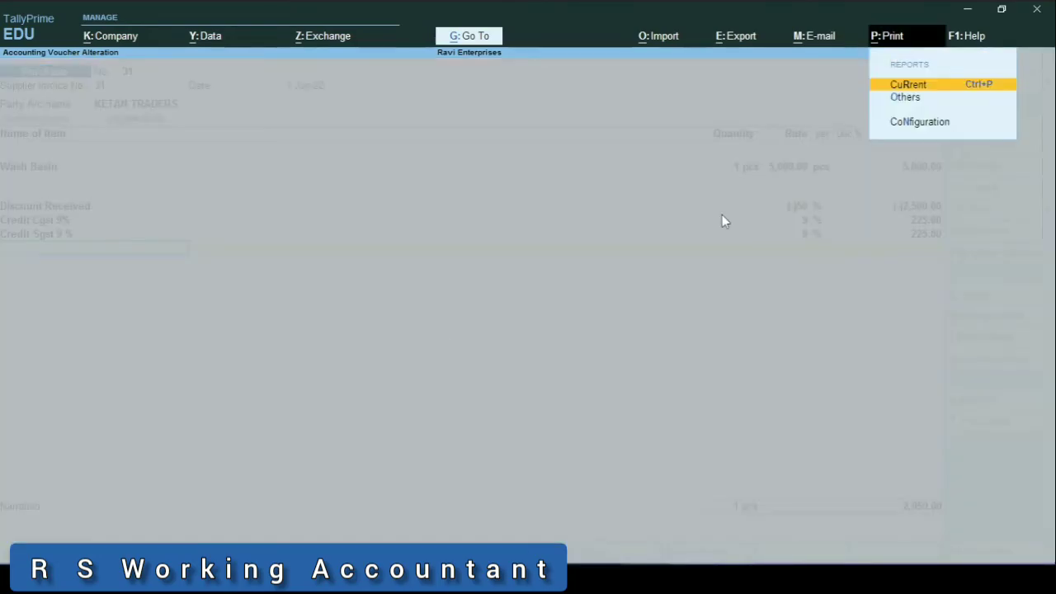
key("Return")
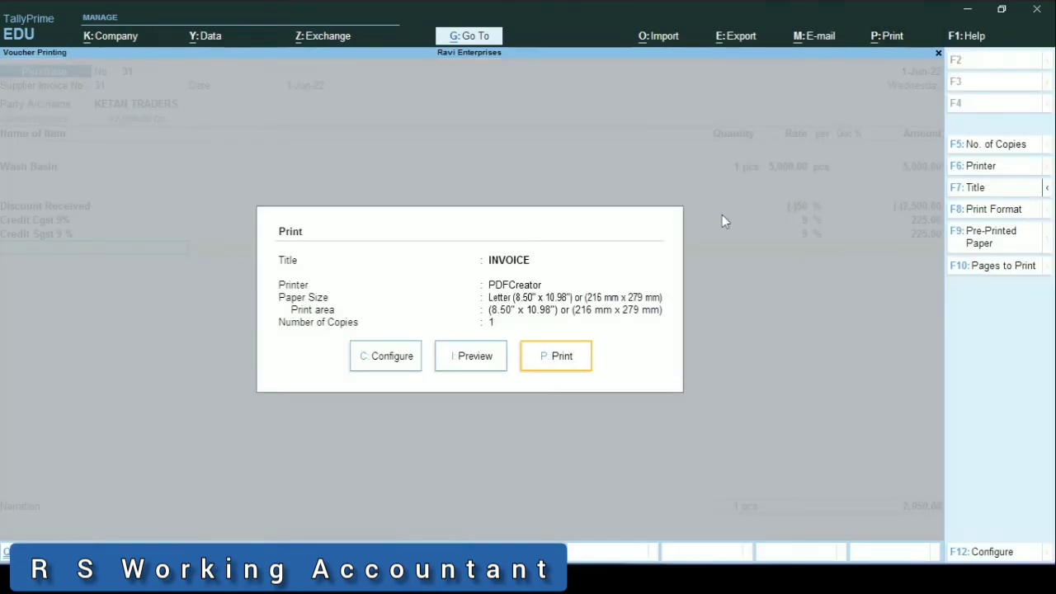
key("i")
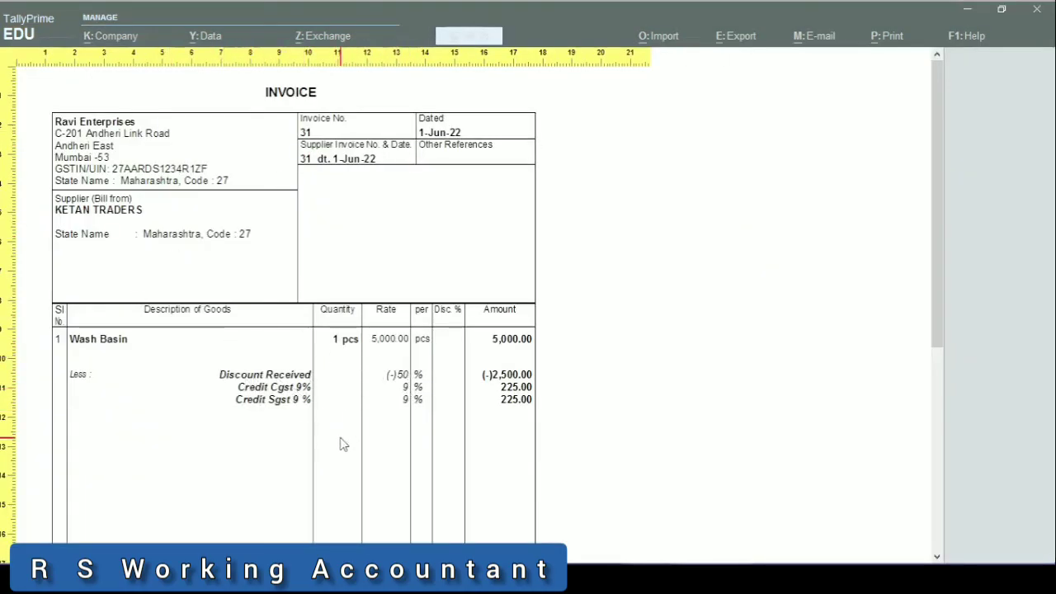
key("Escape")
key("Escape")
key("Escape")
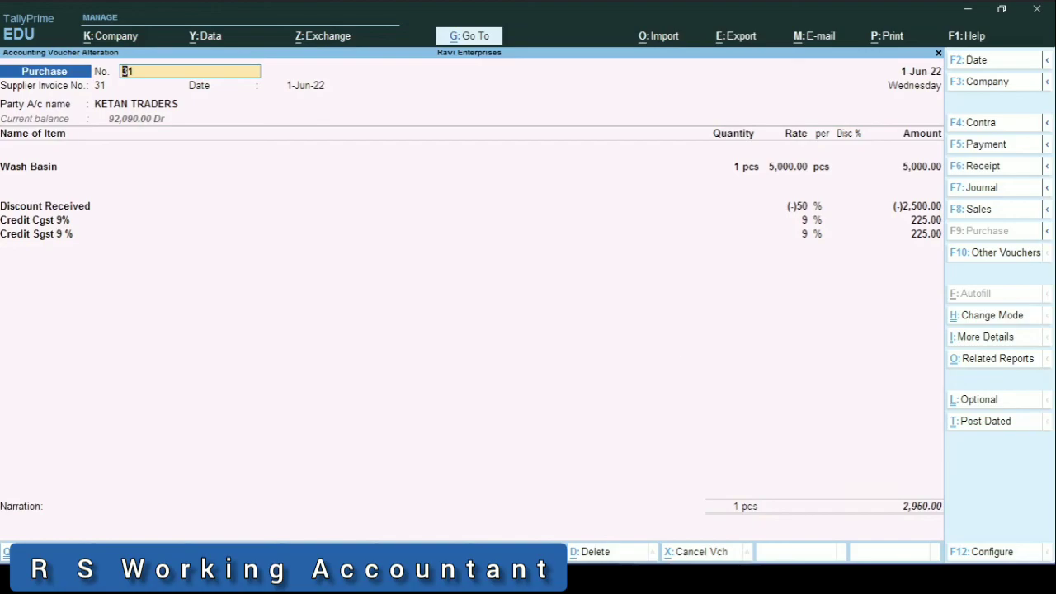
key("ctrl+a")
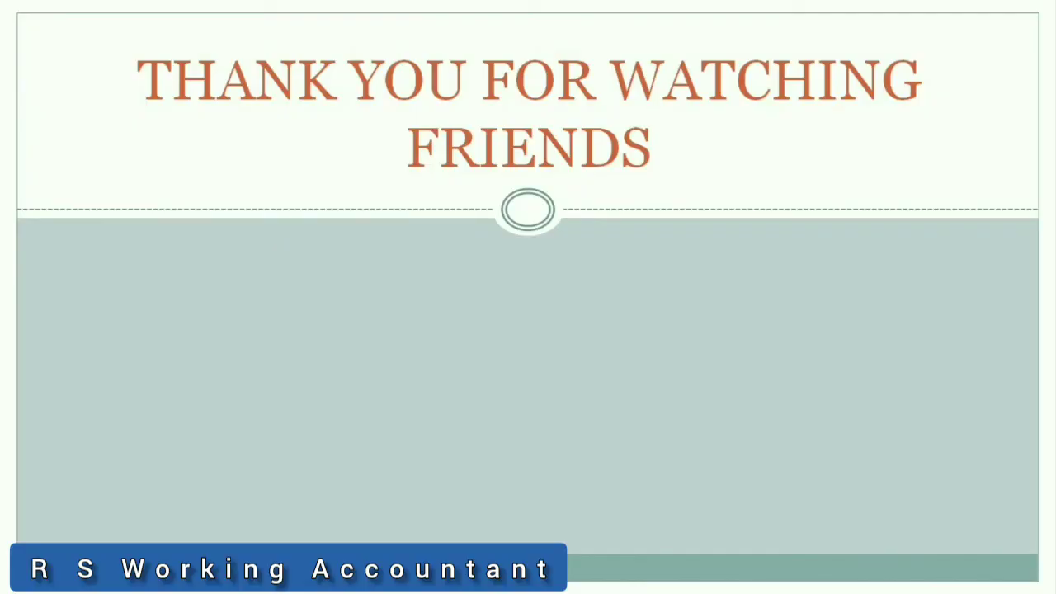